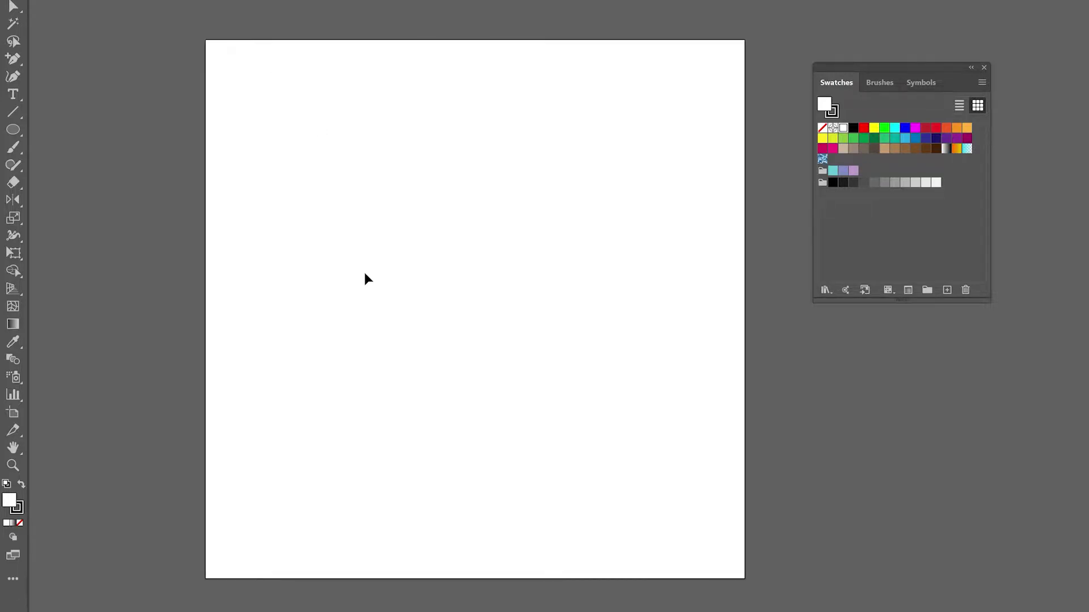
Step: Draw a small 3-sided polygon (triangle) on the artboard with the Polygon Tool
drag(861, 68, 898, 67)
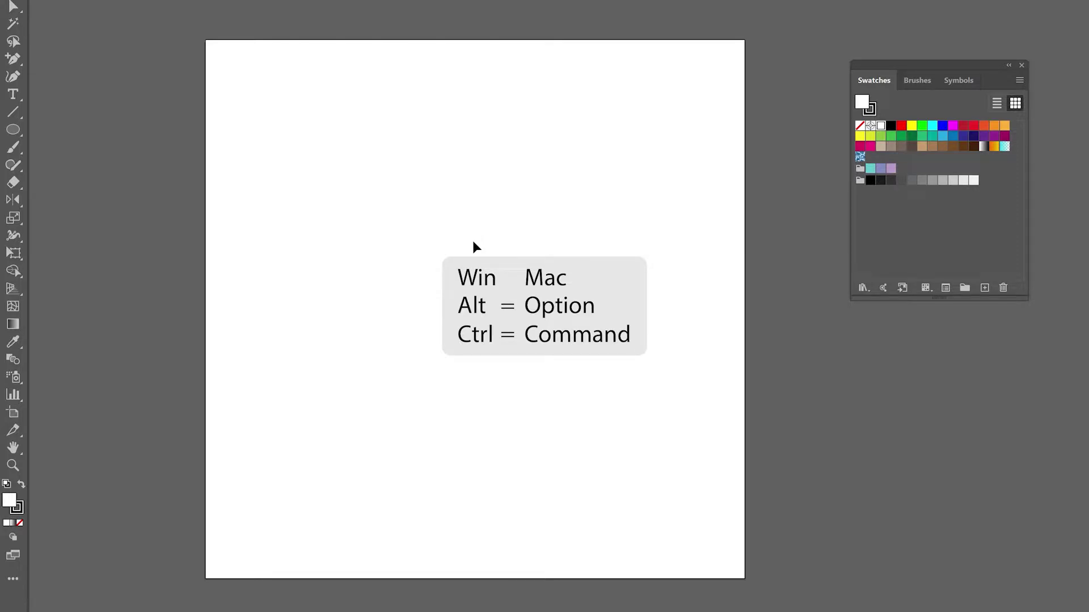
drag(469, 216, 451, 207)
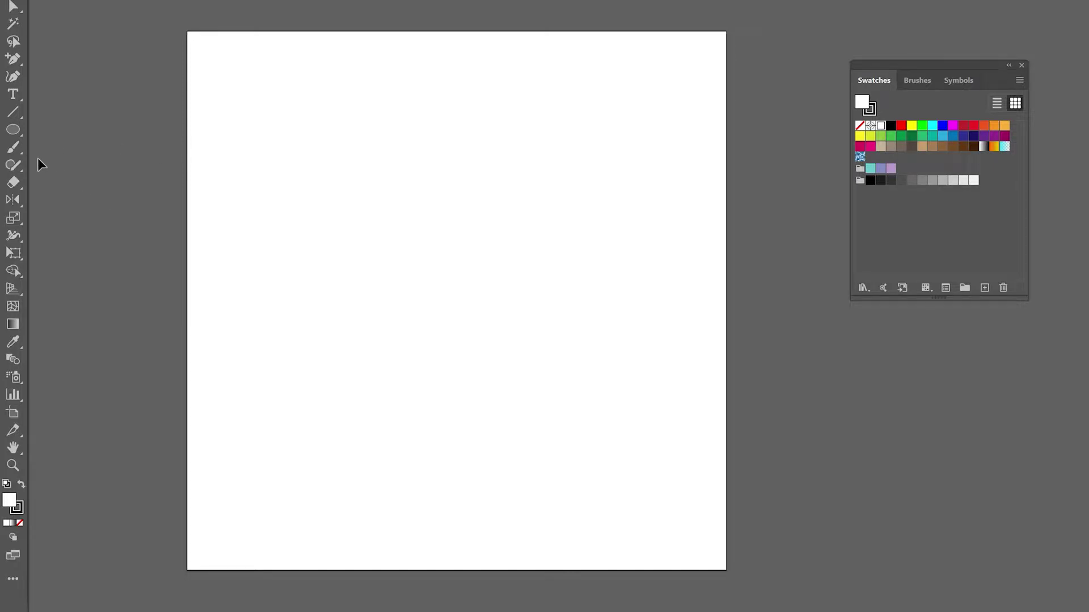
click(10, 131)
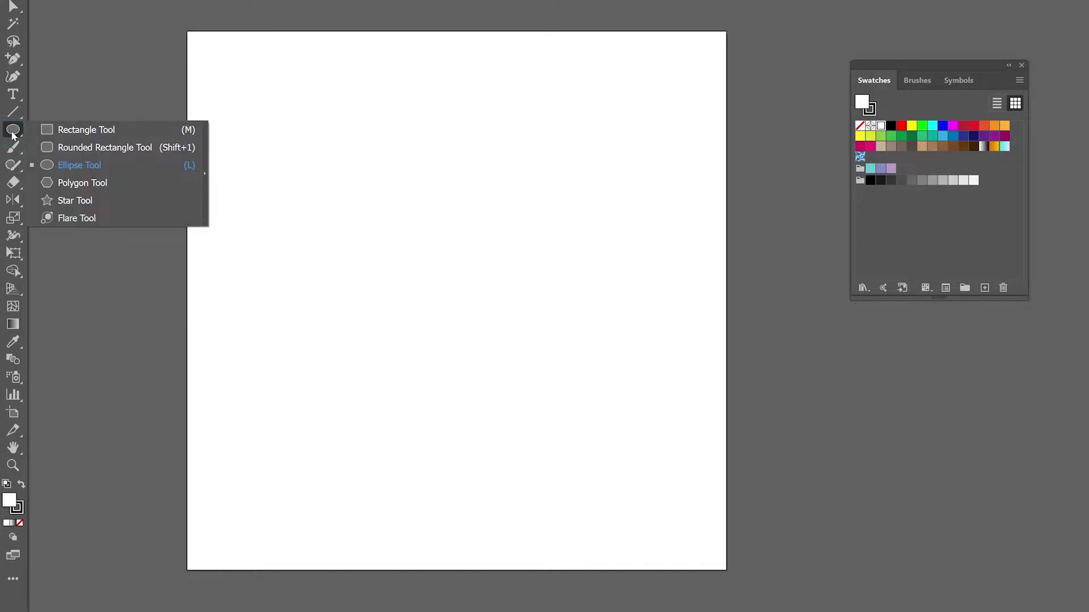
click(82, 183)
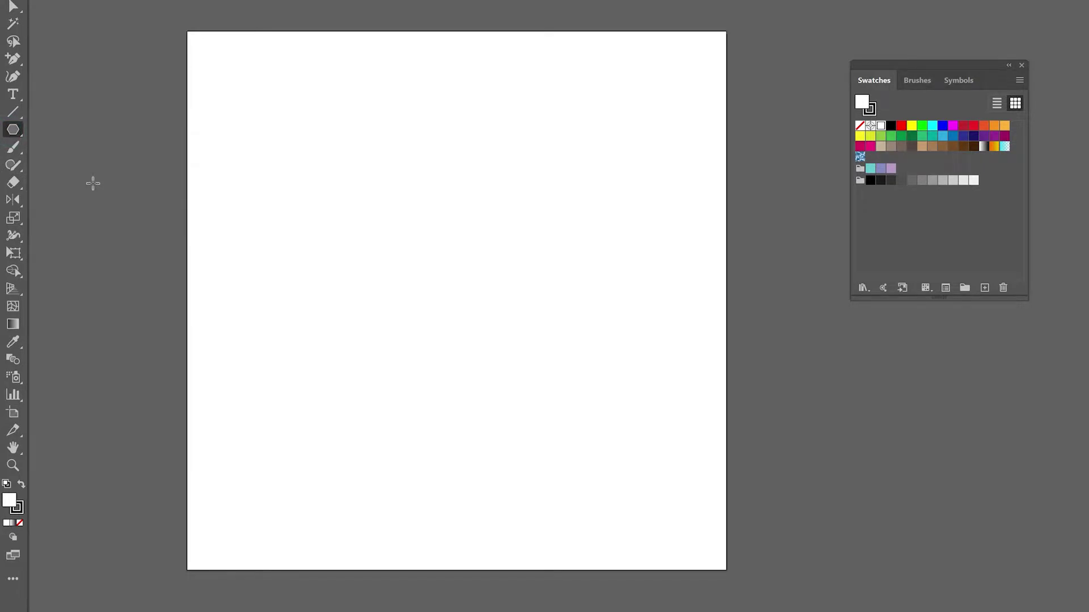
click(477, 183)
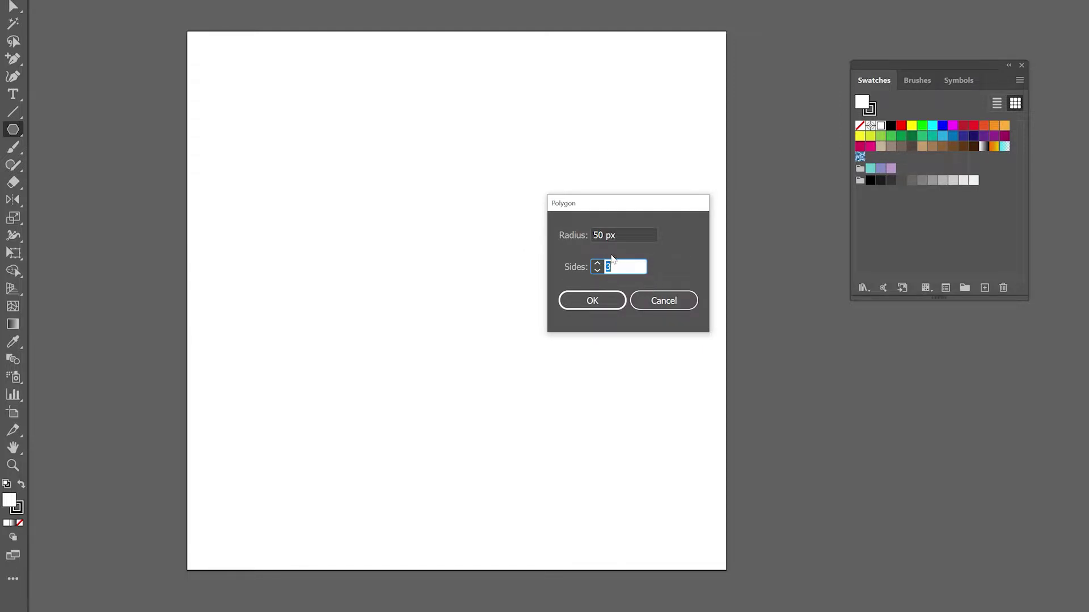
drag(643, 202, 613, 205)
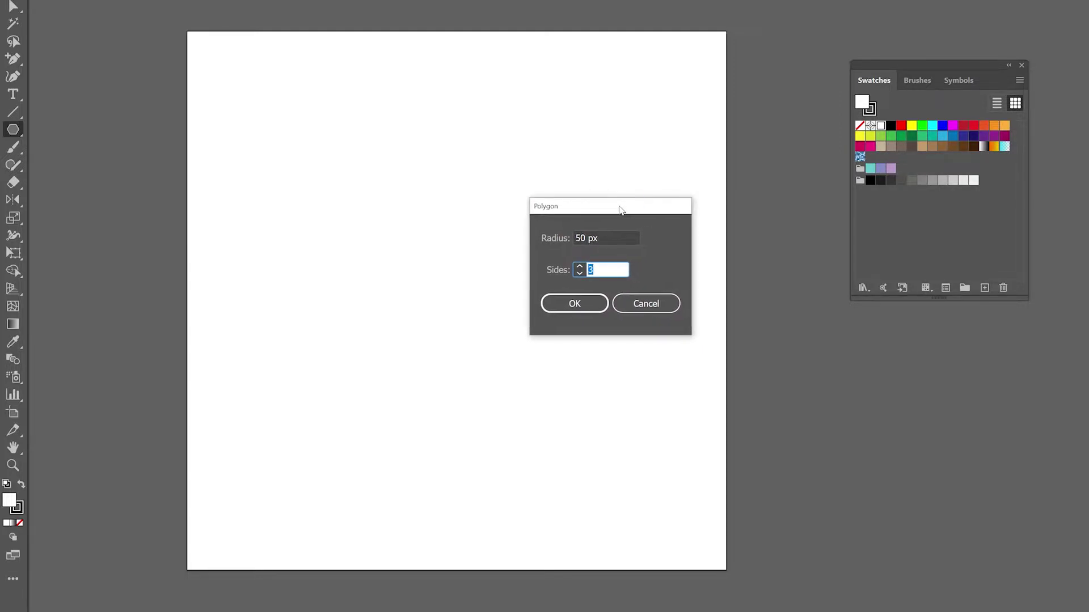
click(563, 306)
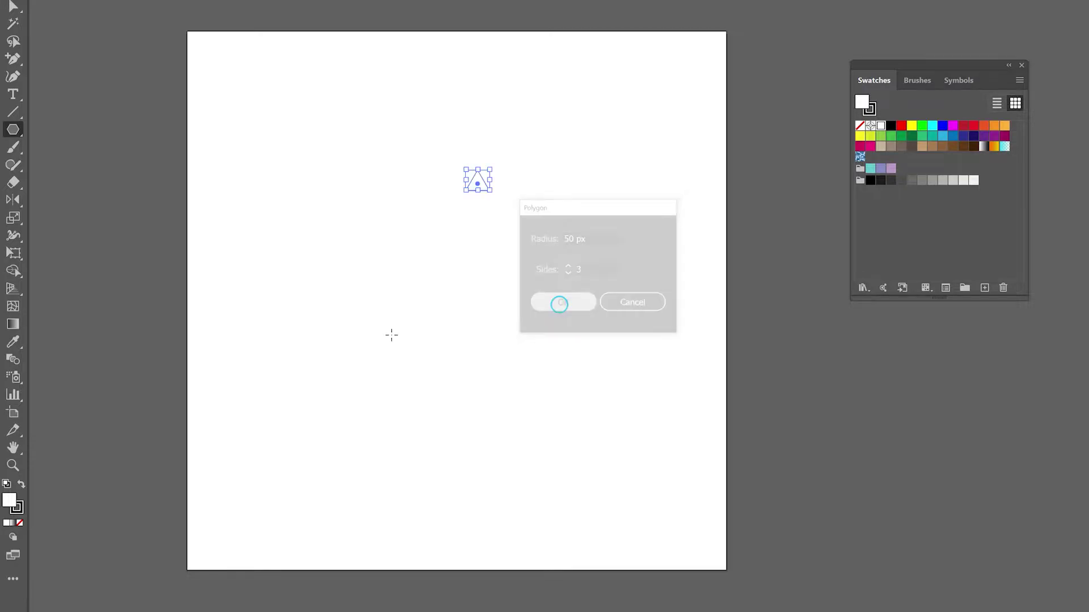
key(v)
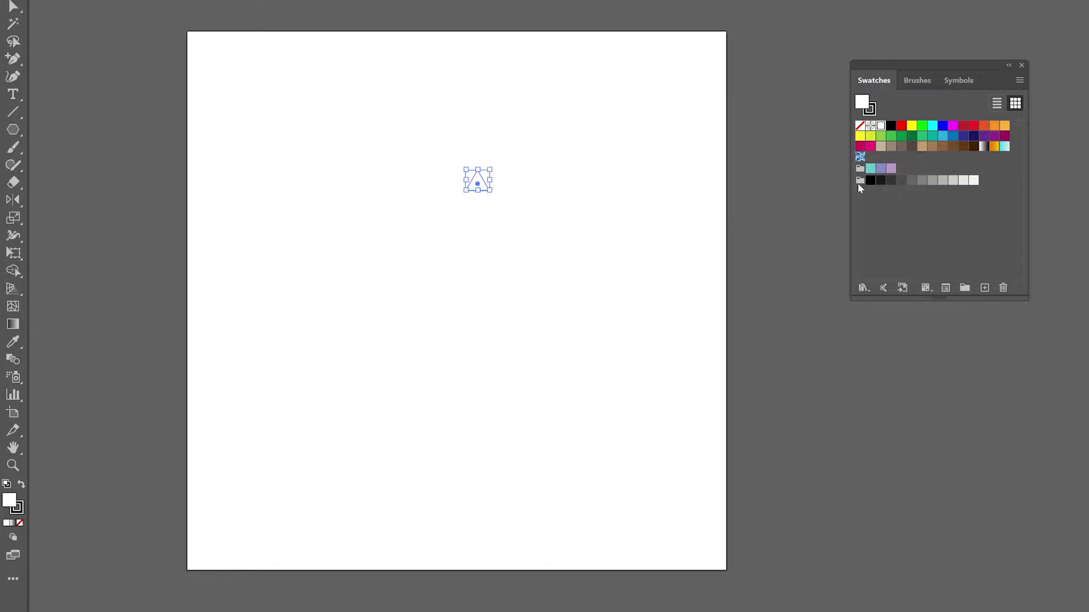
Step: Fill the triangle with light tan #ffd78c
drag(914, 63, 691, 86)
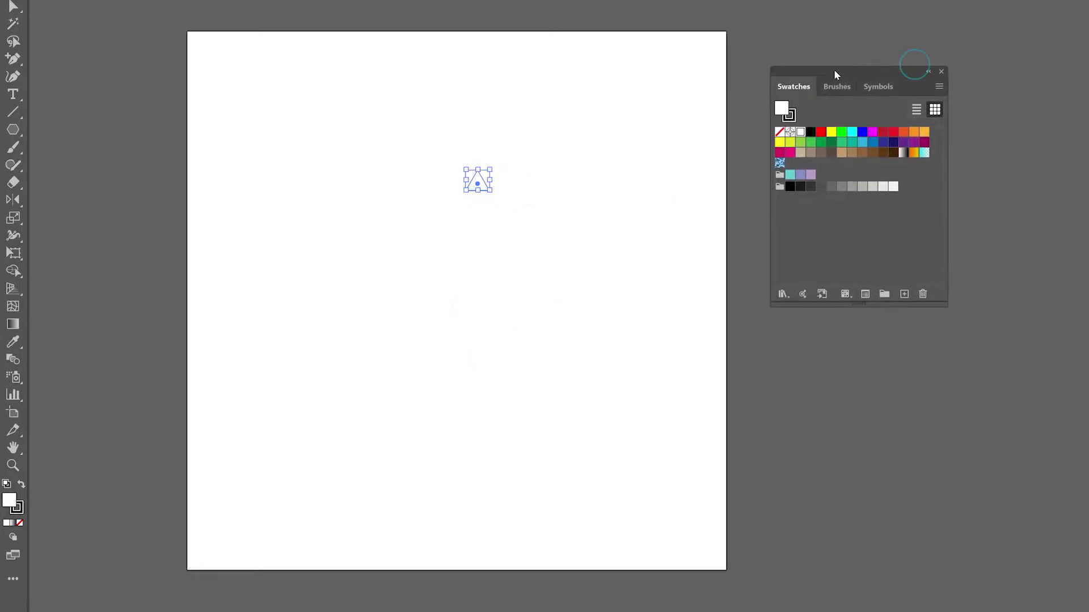
drag(430, 144, 339, 134)
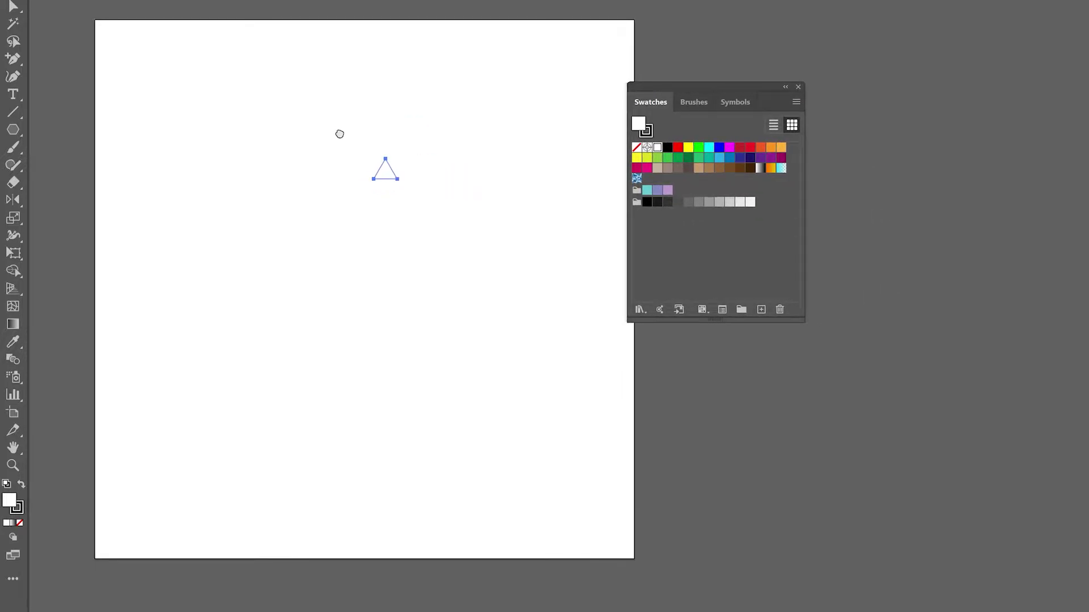
drag(696, 91, 556, 99)
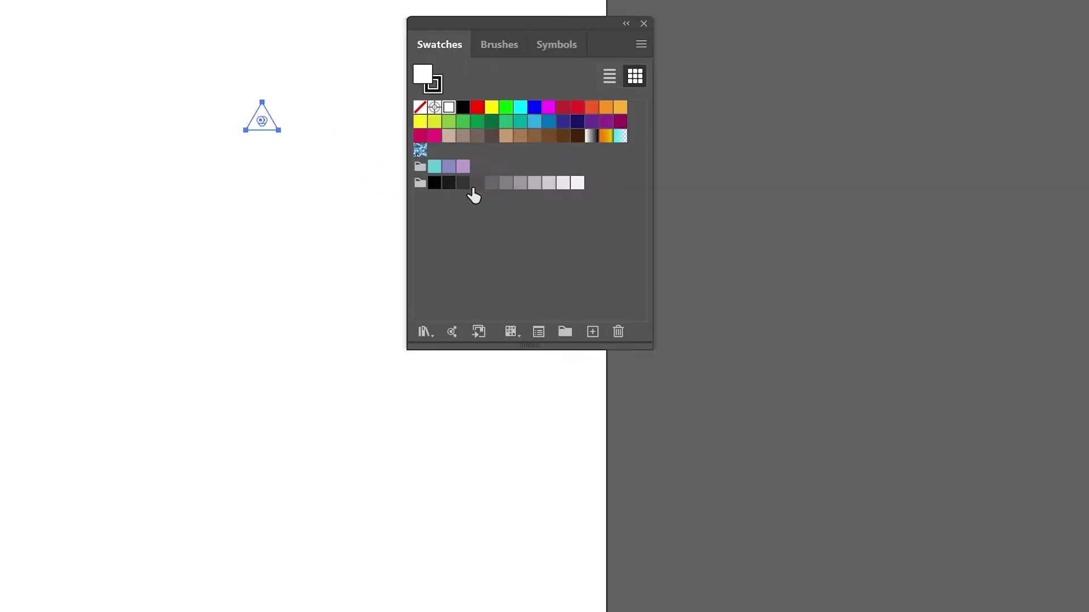
double_click(423, 74)
click(737, 412)
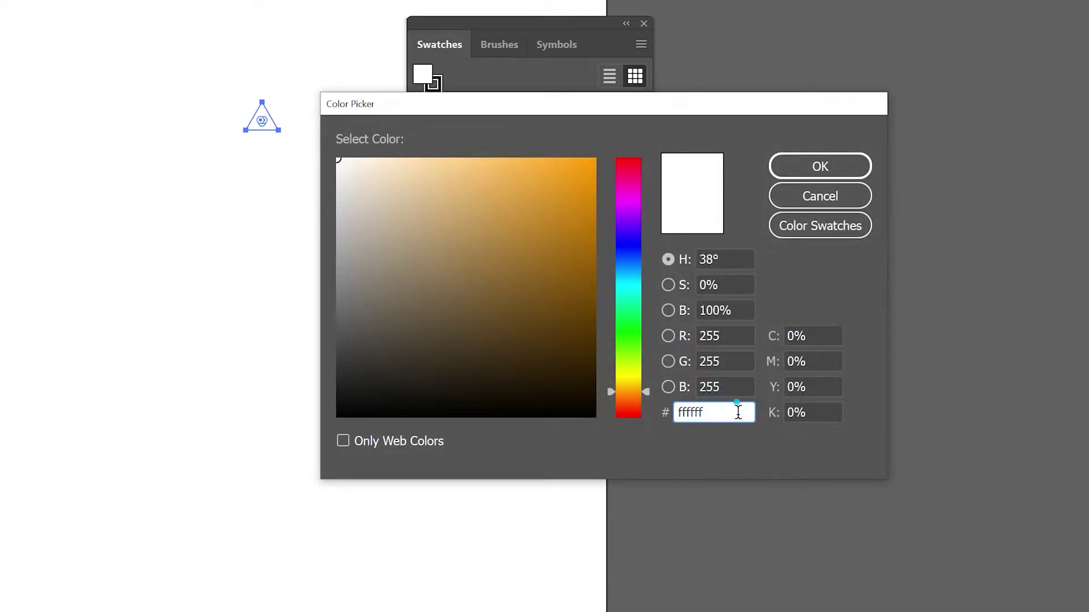
double_click(738, 412)
text(ffd78c)
click(825, 170)
Step: Enlarge the tan triangle several times and set its stroke to None
key(v)
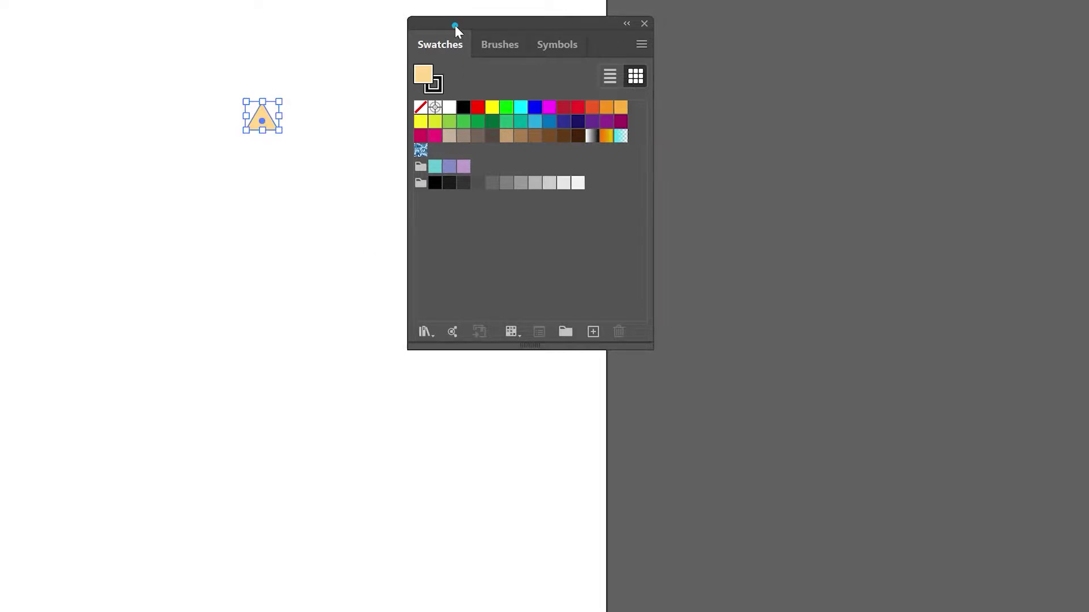
drag(454, 25, 508, 25)
key(ctrl+plus)
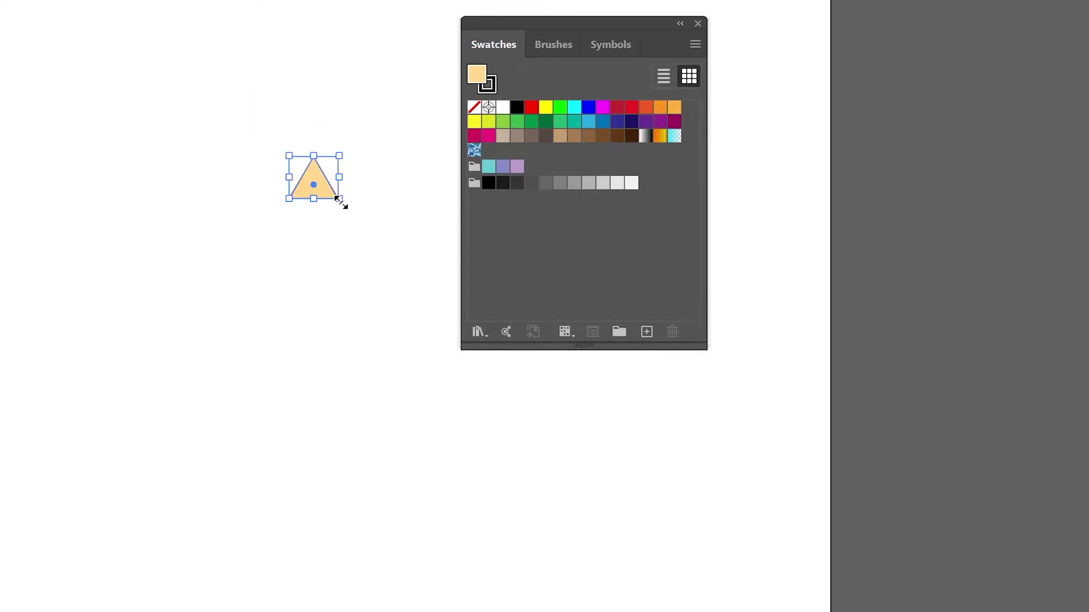
mouse_move(341, 200)
mouse_down()
mouse_move(426, 397)
mouse_move(323, 211)
mouse_move(261, 257)
mouse_up()
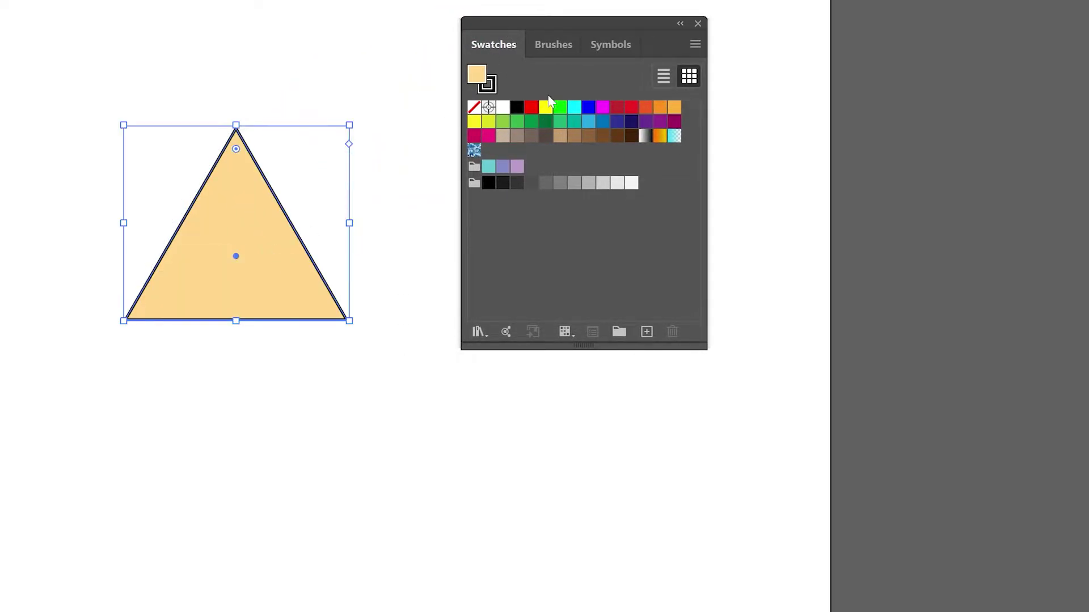
click(487, 84)
click(474, 107)
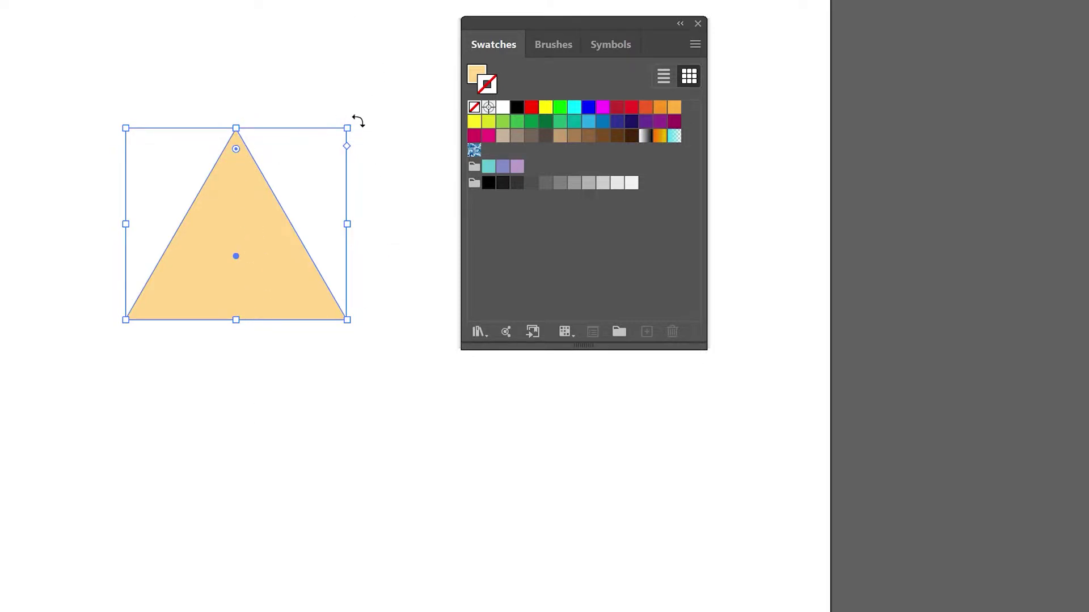
Step: Rotate the triangle 180° to point down and stretch it into a tall cone
mouse_move(357, 121)
mouse_down()
mouse_move(343, 369)
mouse_move(162, 439)
mouse_up()
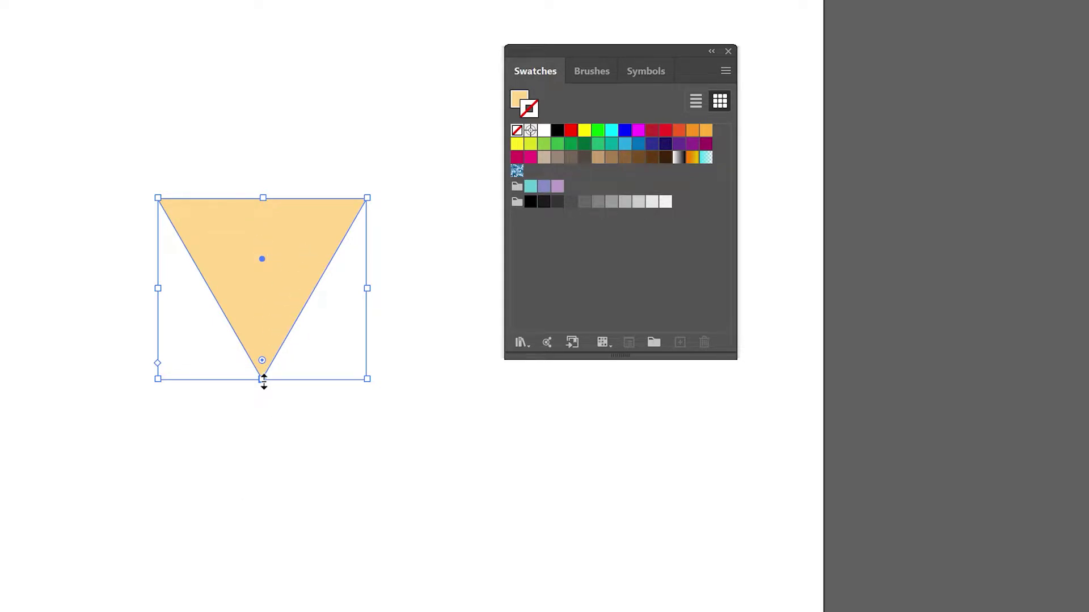
mouse_move(263, 381)
mouse_down()
mouse_move(249, 577)
mouse_move(248, 525)
mouse_up()
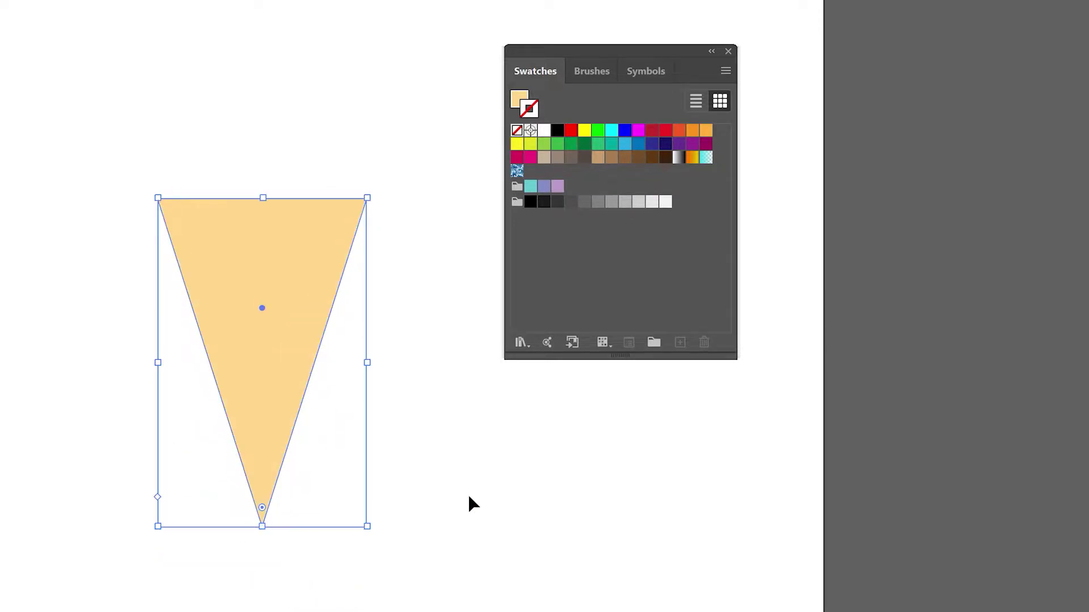
click(474, 497)
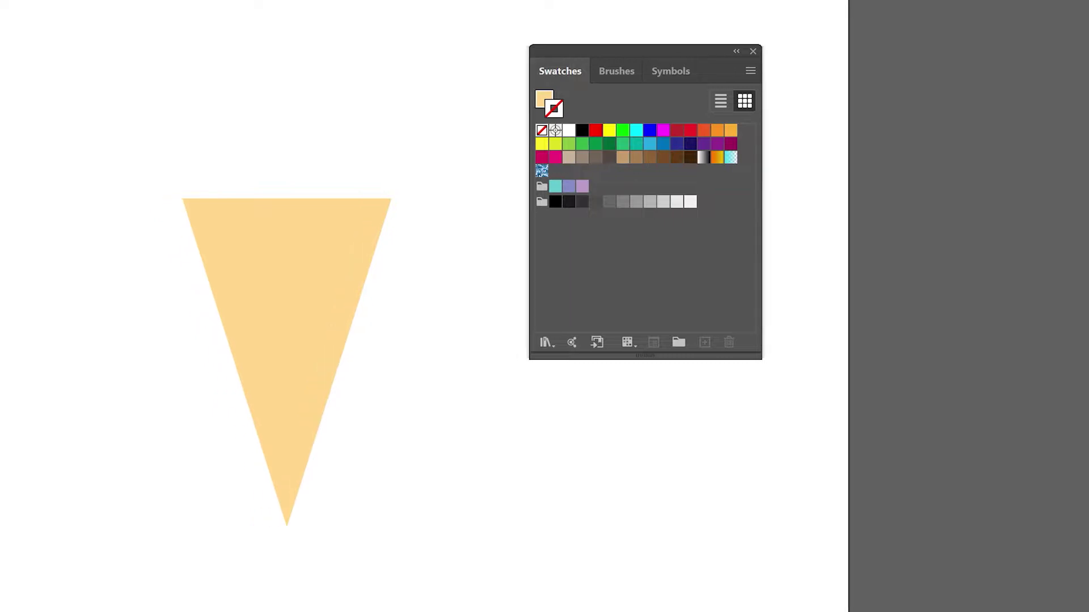
drag(22, 75, 80, 119)
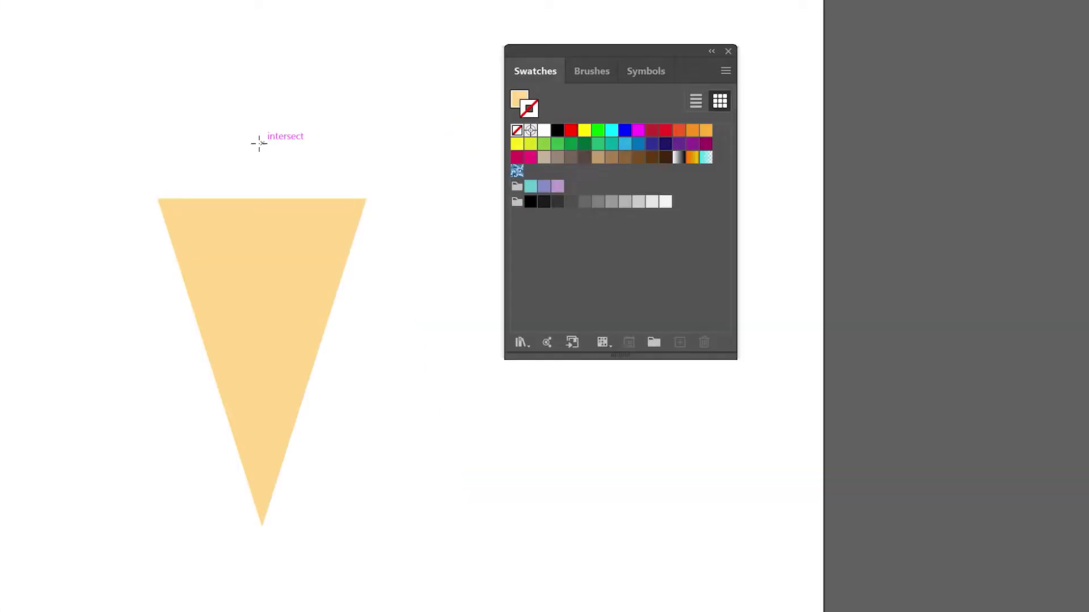
Step: Draw a circle spanning the cone's wide top and fill it pink #ed6986
mouse_move(262, 143)
mouse_down()
mouse_move(373, 256)
mouse_move(359, 250)
mouse_move(396, 272)
mouse_move(360, 253)
mouse_move(383, 267)
mouse_move(374, 258)
mouse_up()
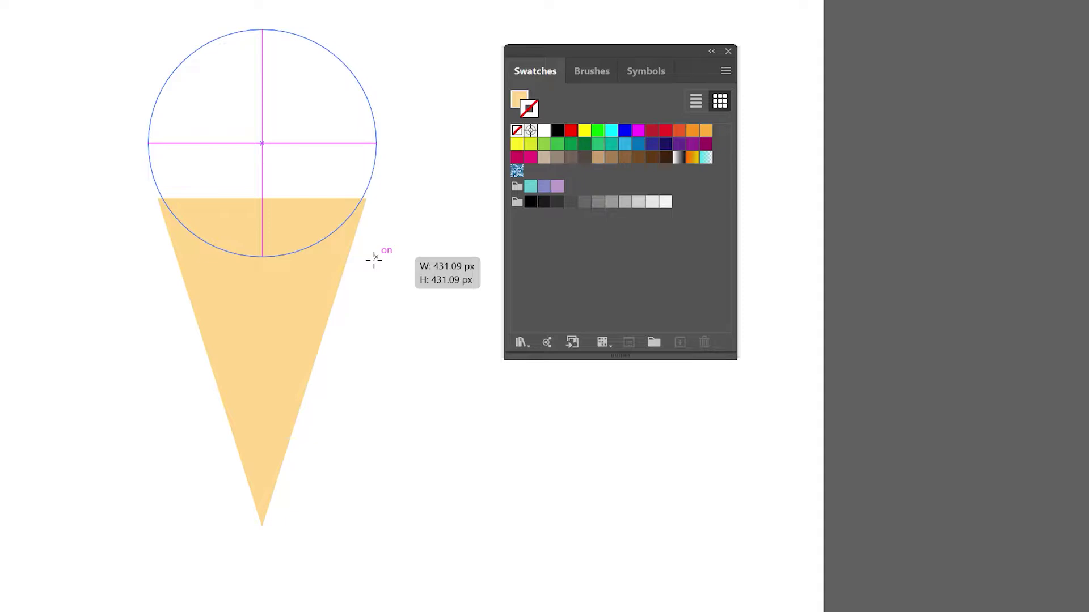
drag(374, 258, 373, 258)
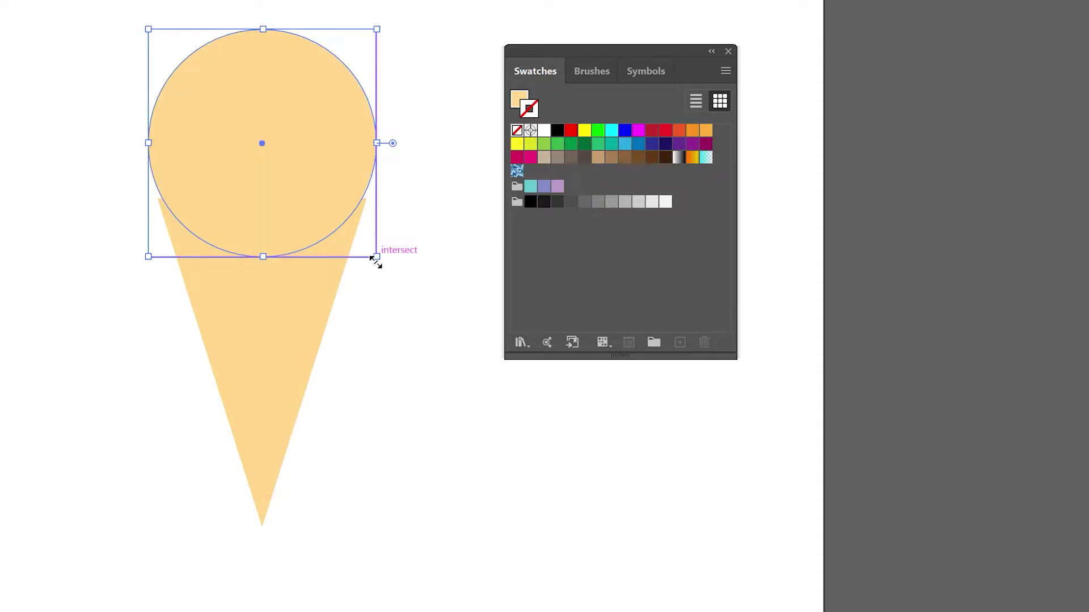
double_click(518, 100)
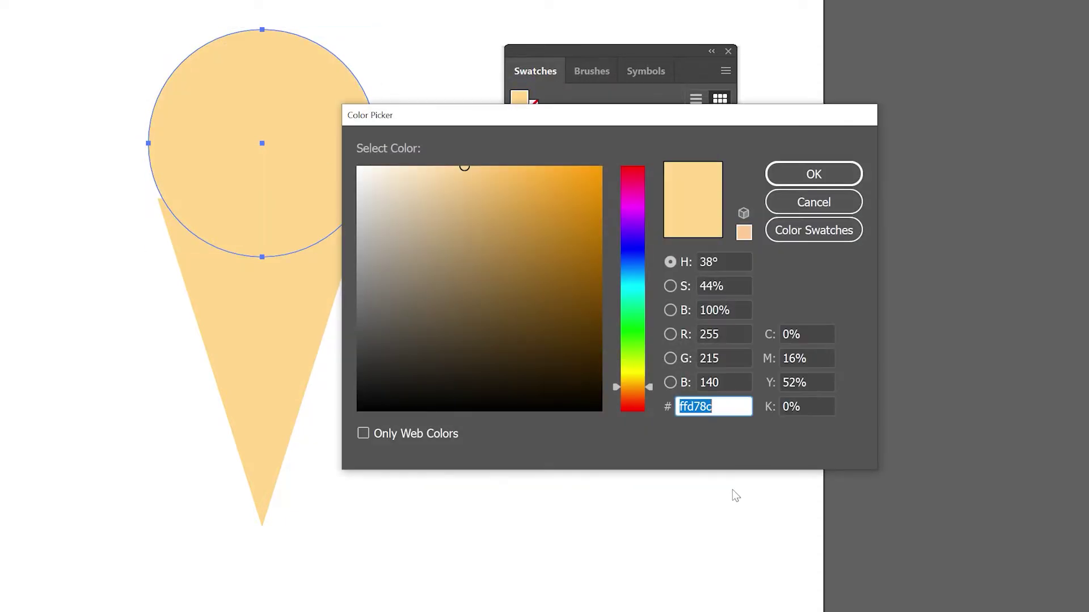
text(ed6986)
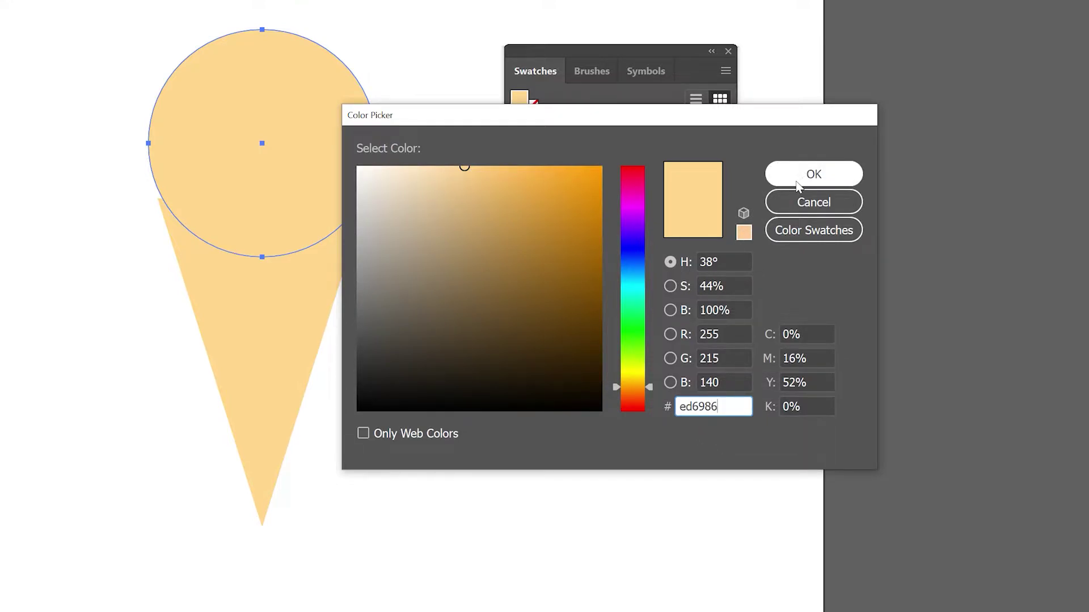
click(796, 182)
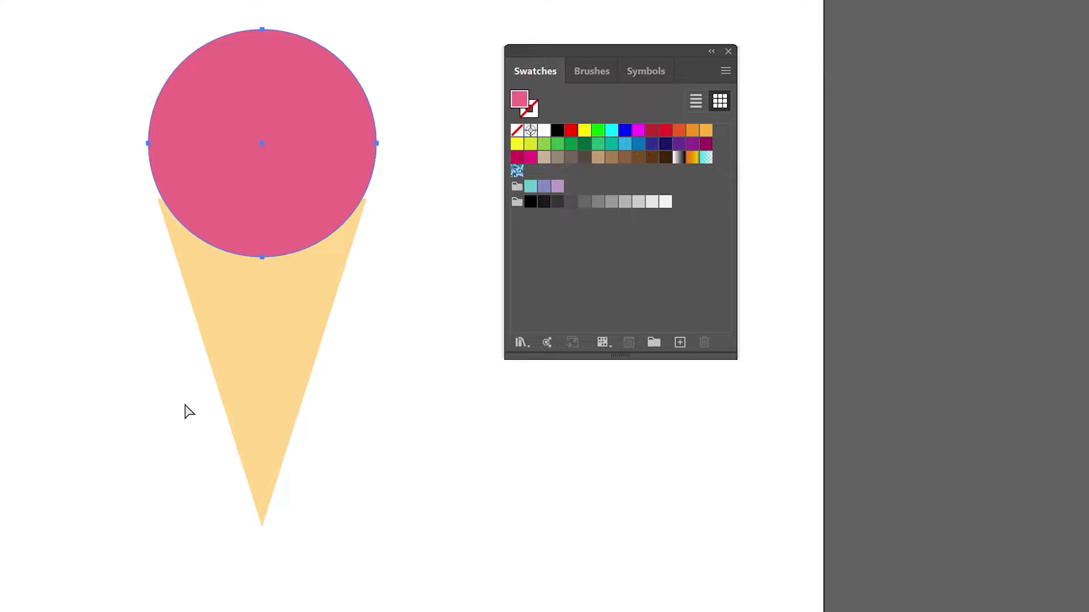
Step: Send the pink scoop behind the cone (Ctrl+Shift+[) so the cone's rim overlaps it
key(shift+b)
key(Caps_Lock)
drag(493, 448, 8, 200)
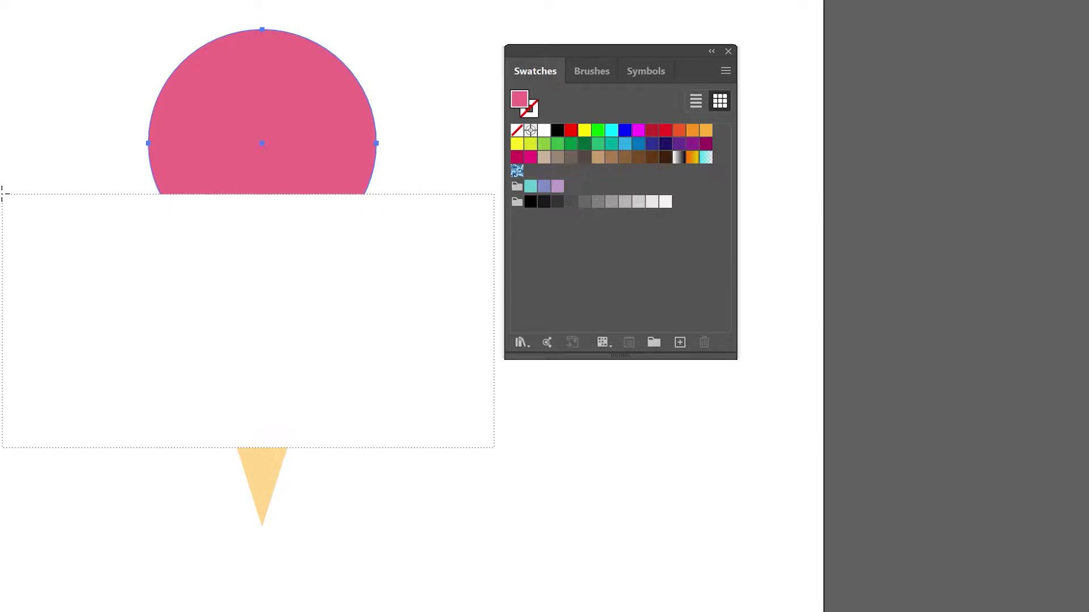
mouse_move(8, 200)
mouse_down()
mouse_move(0, 172)
mouse_move(29, 208)
mouse_up()
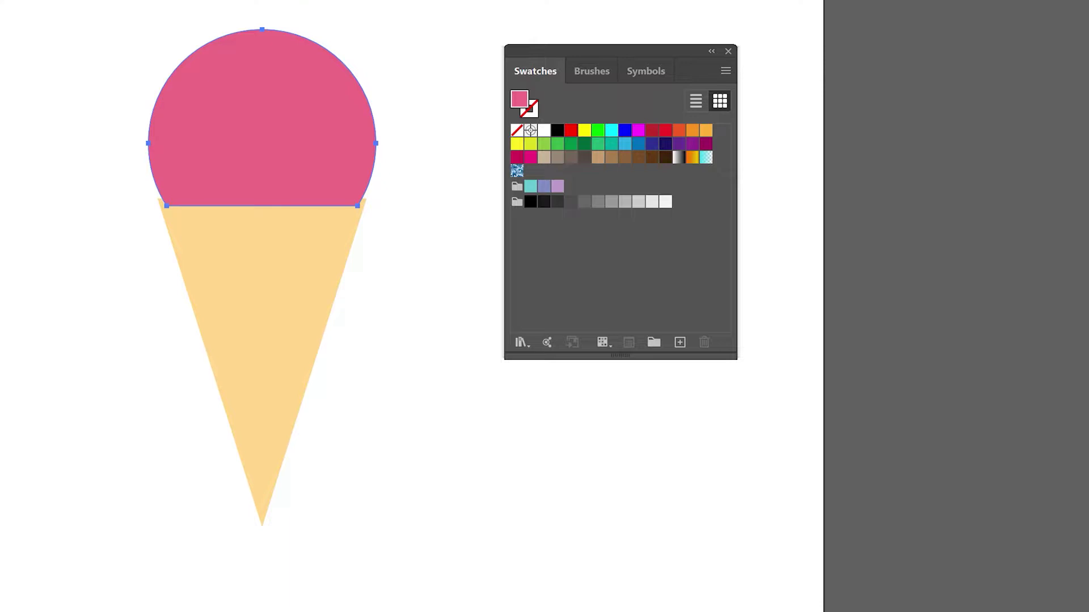
key(ctrl+shift+bracketleft)
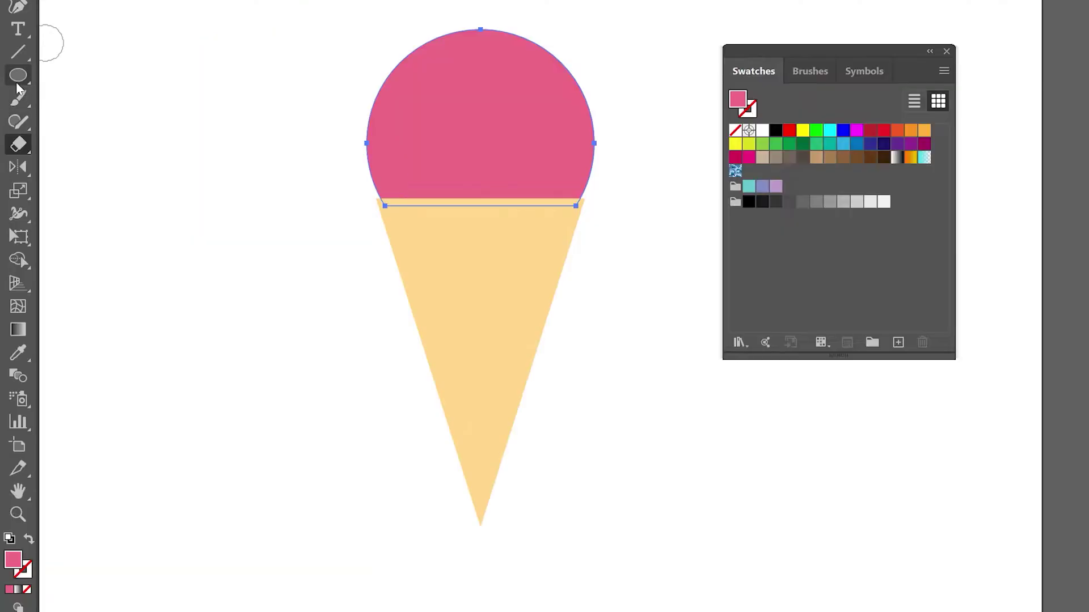
Step: Draw a rounded-rectangle rim strip across the top of the cone
click(18, 75)
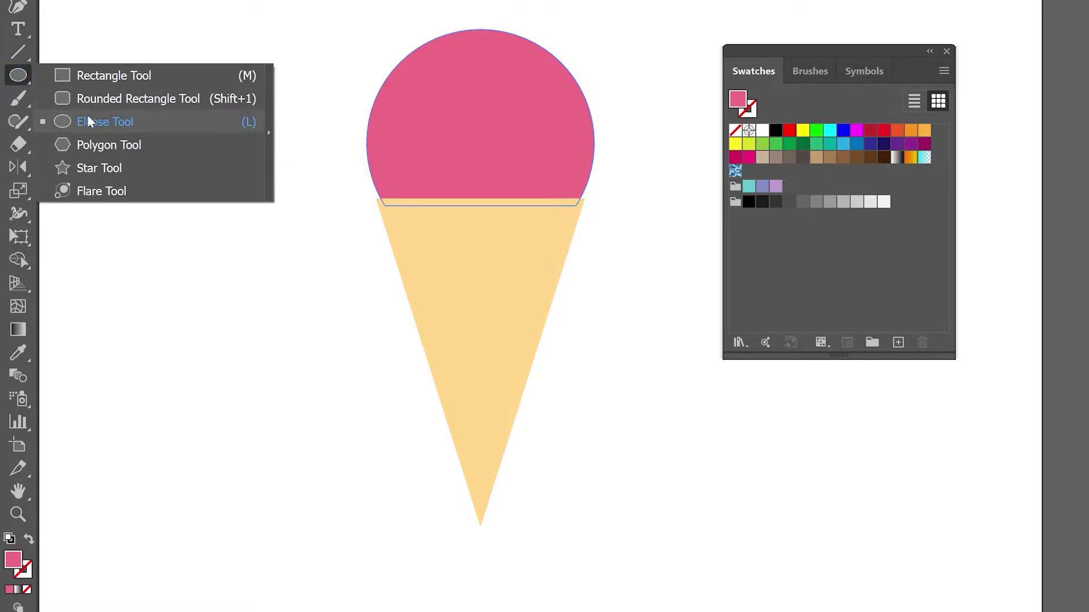
click(141, 100)
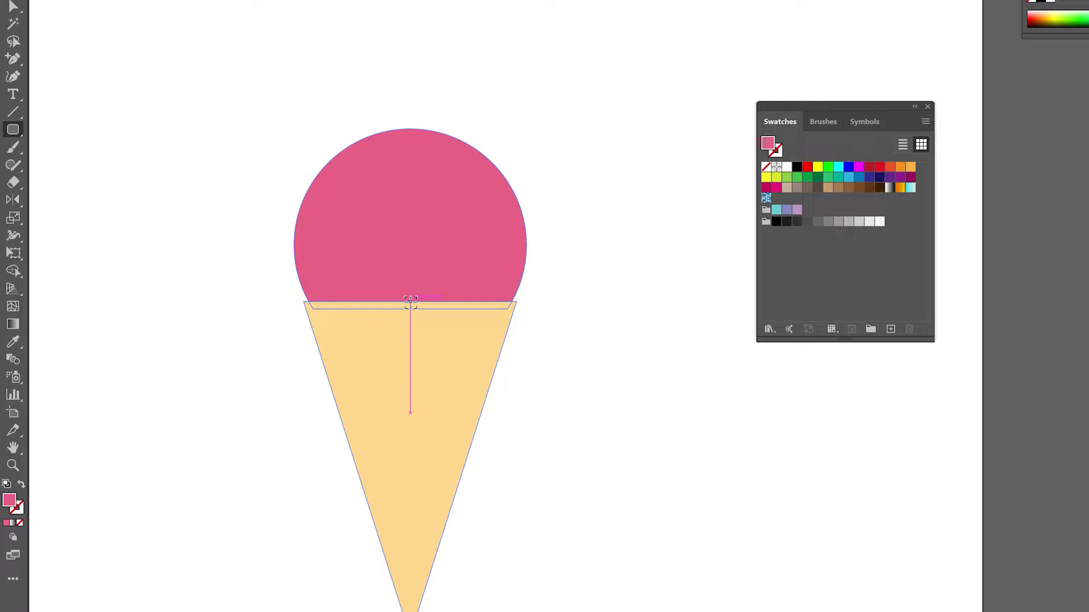
drag(410, 301, 522, 309)
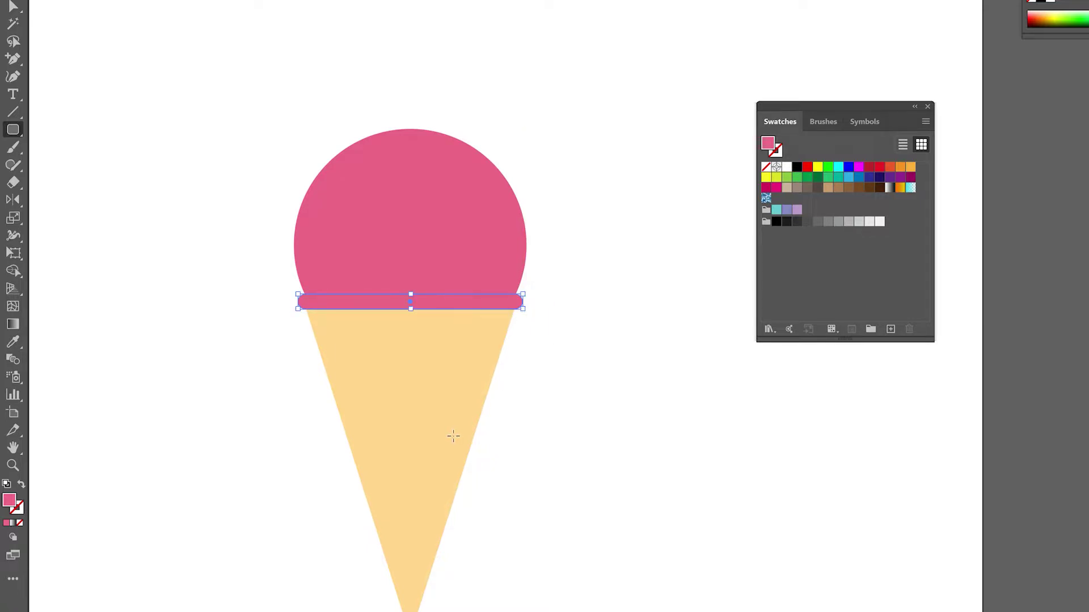
scroll(554, 333, down, 3)
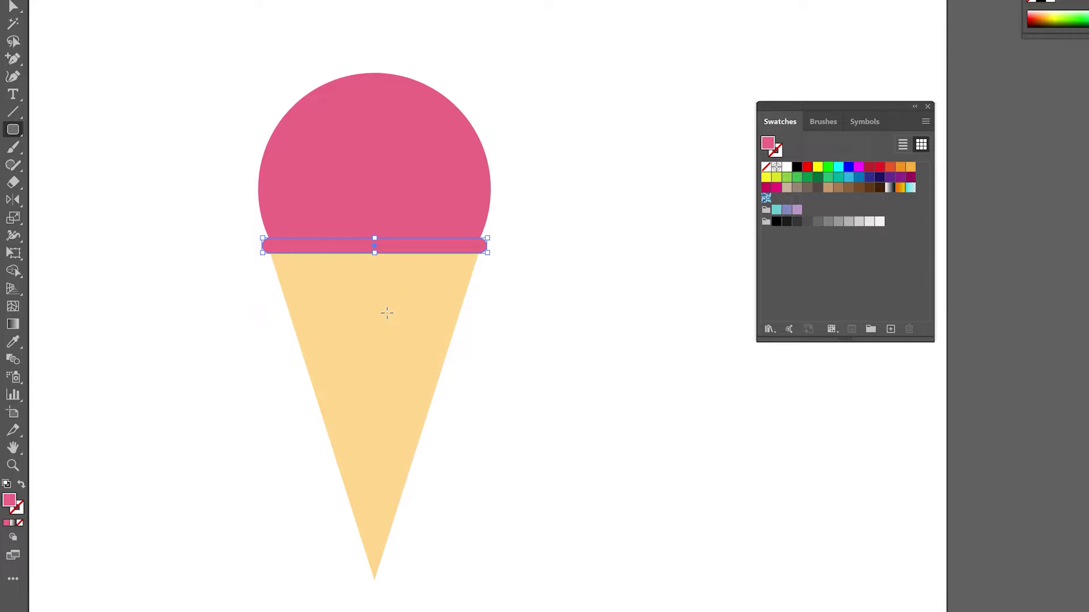
Step: Fill the rim strip with a paler cream (#ffe3b6) than the cone's tan
key(i)
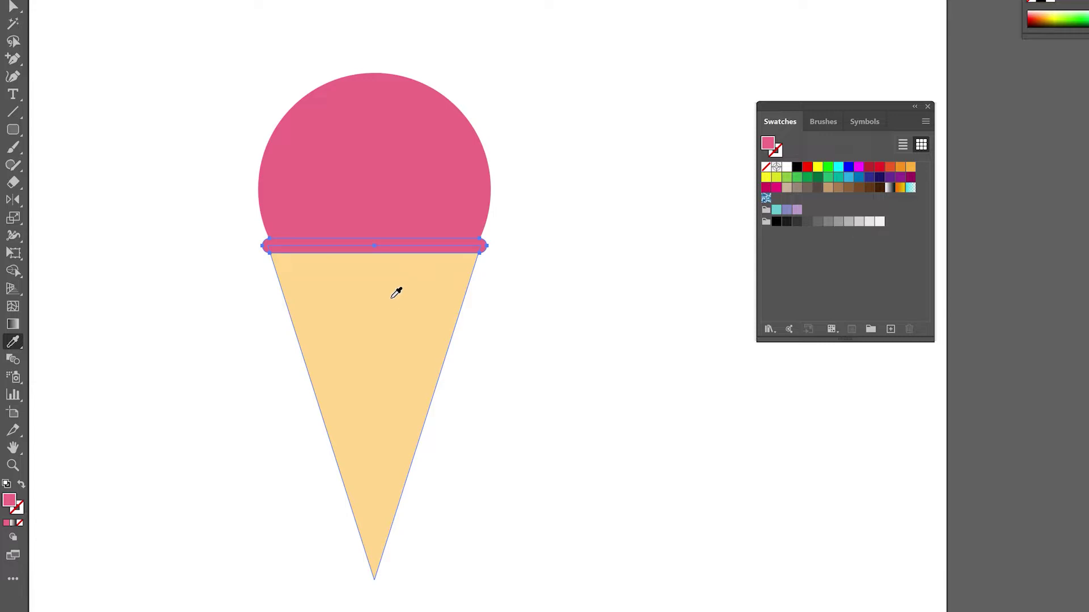
click(396, 292)
drag(786, 111, 575, 106)
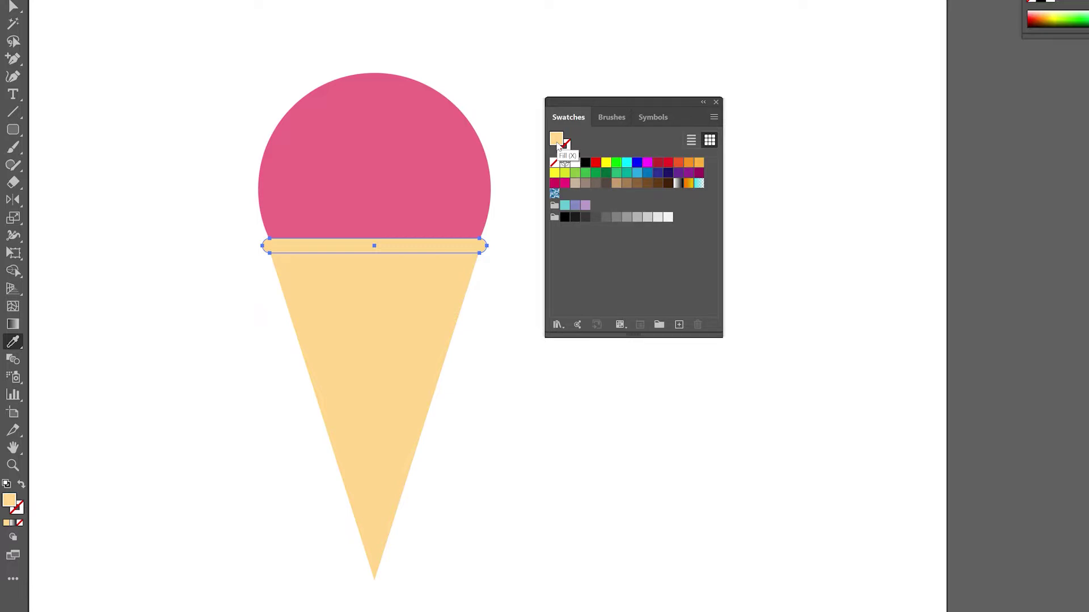
double_click(558, 147)
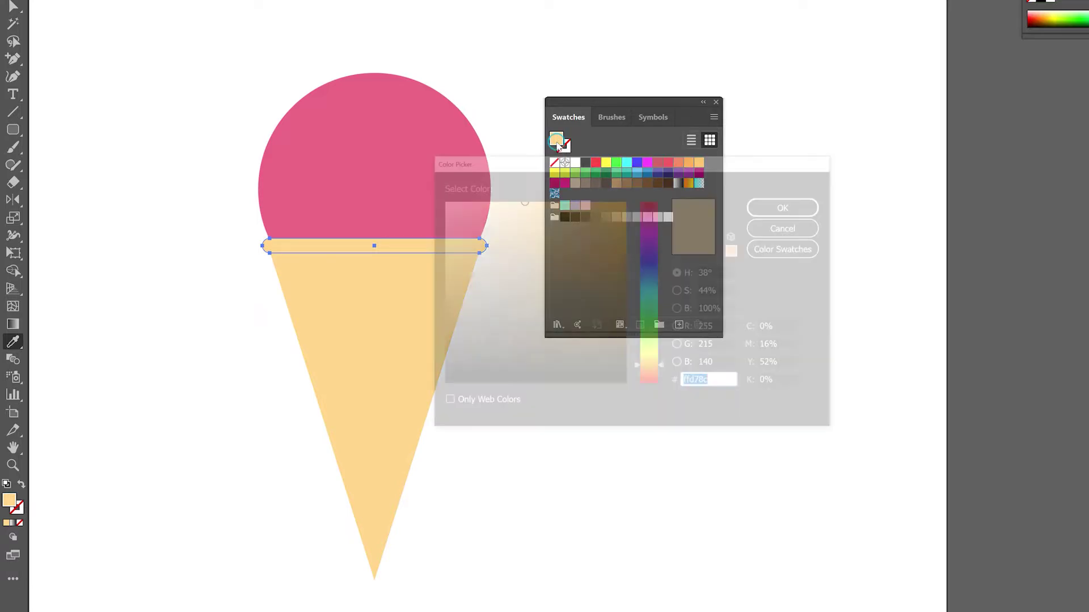
drag(504, 196, 491, 199)
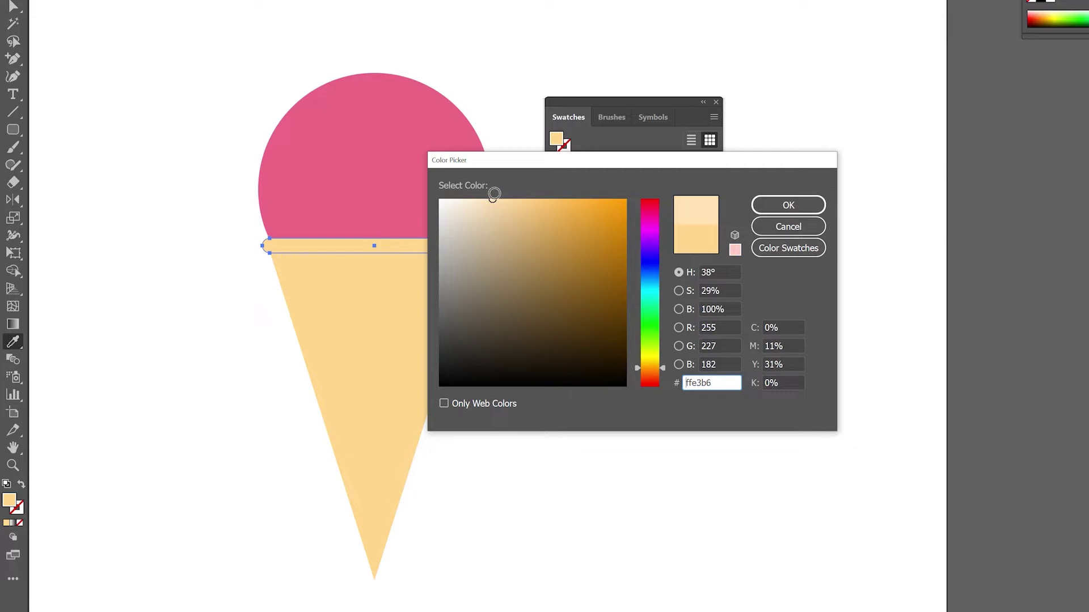
click(775, 205)
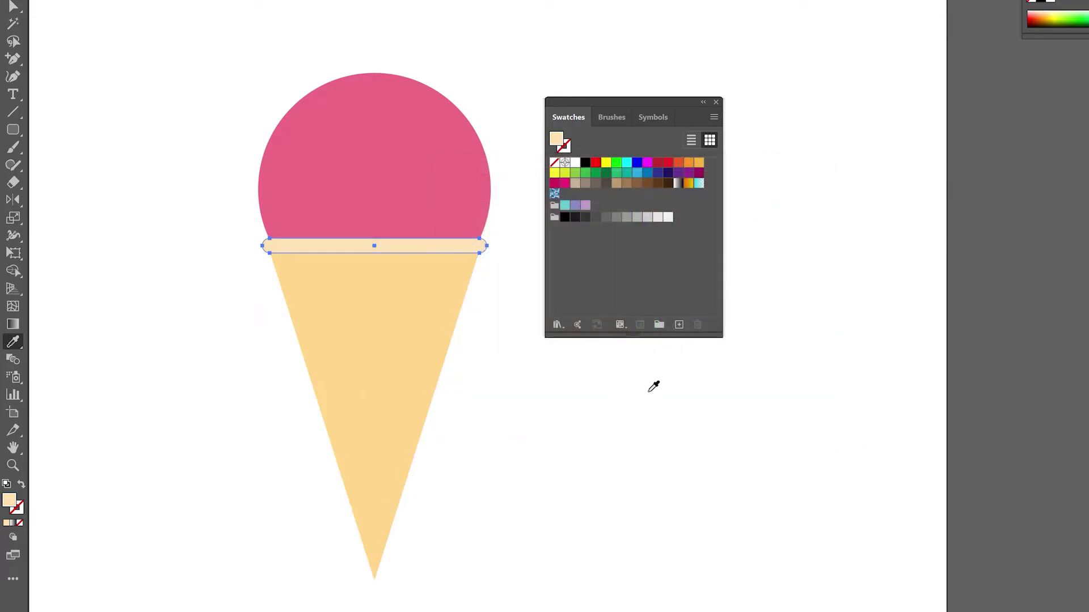
scroll(487, 255, right, 1)
Step: Draw a cream circle over the scoop's upper left
key(v)
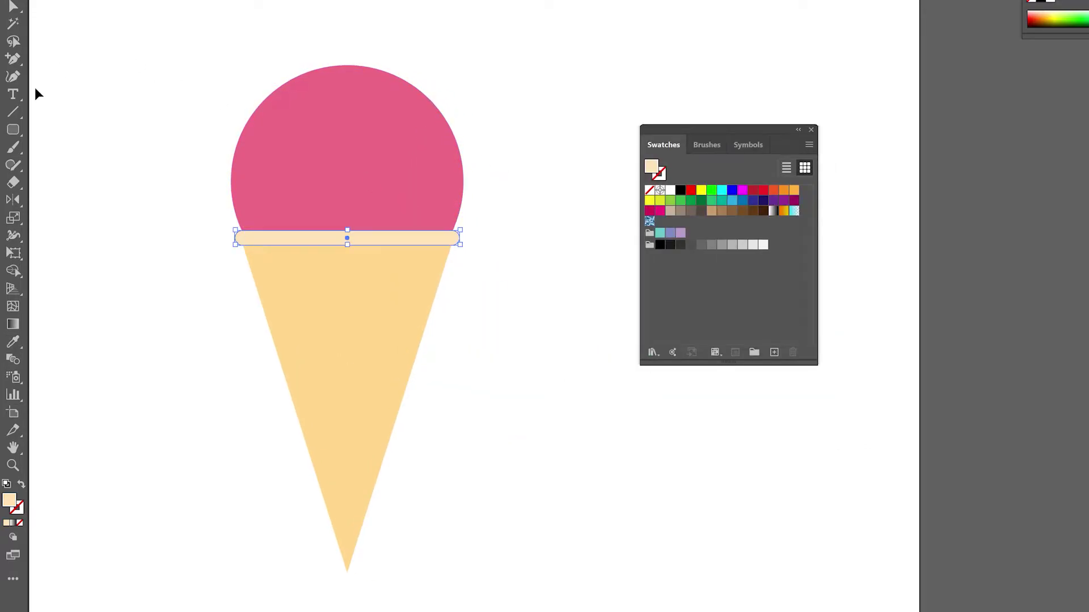
click(13, 132)
click(80, 165)
drag(218, 69, 240, 114)
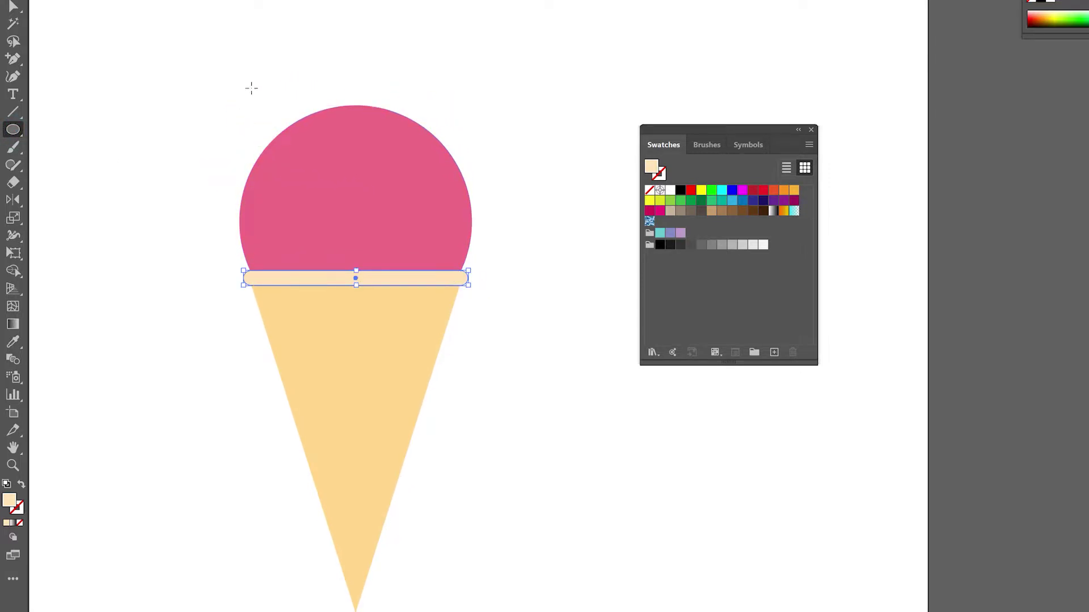
drag(229, 49, 427, 209)
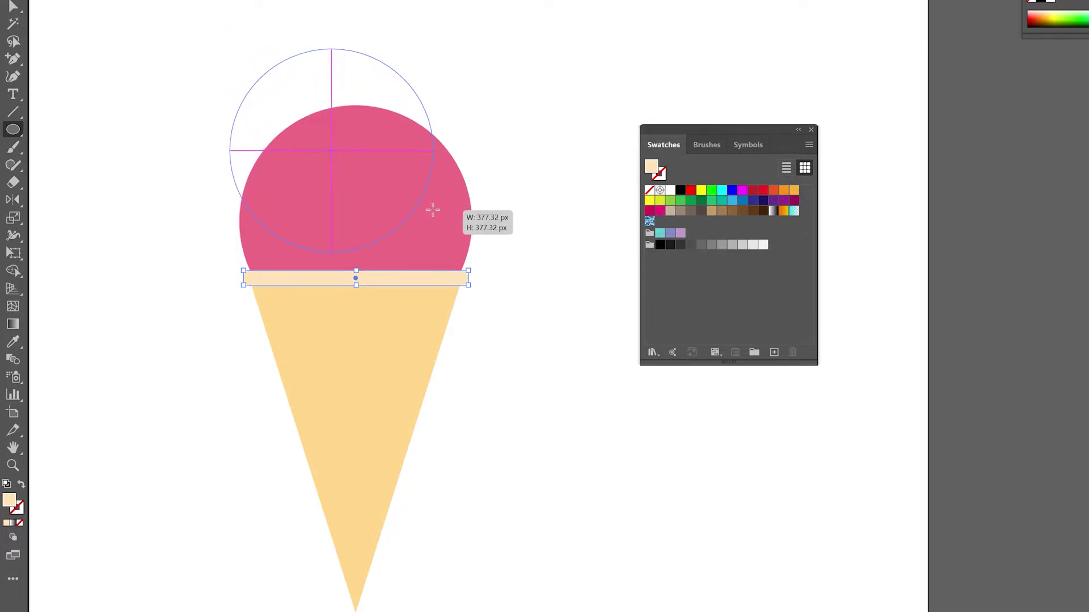
drag(427, 210, 434, 211)
drag(369, 129, 361, 132)
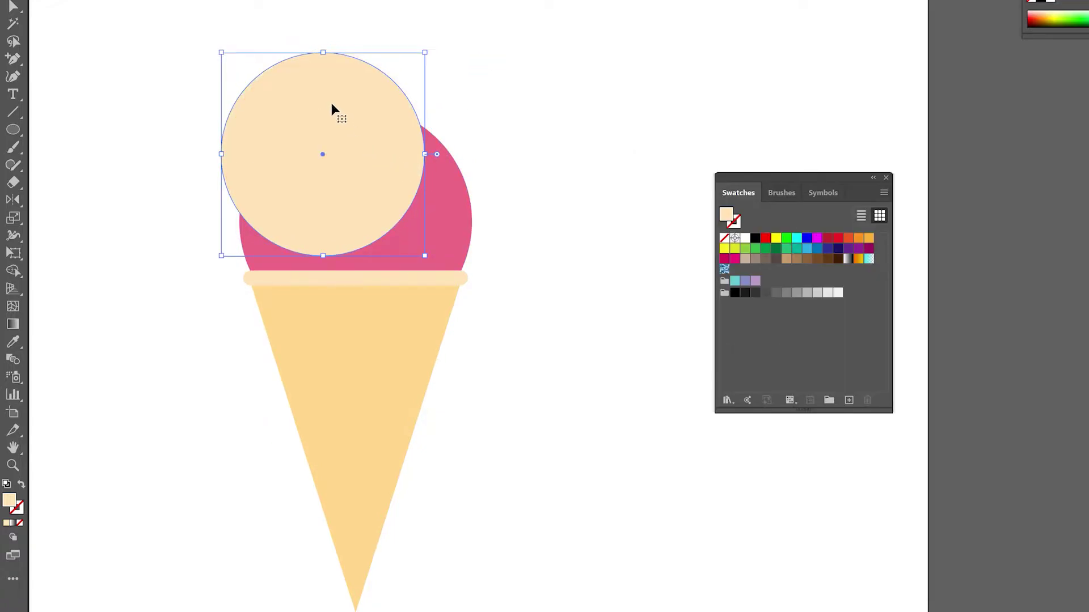
Step: Keep a spare copy to the right and trim the circle to the scoop with Shape Builder
drag(328, 103, 628, 99)
scroll(438, 352, right, 2)
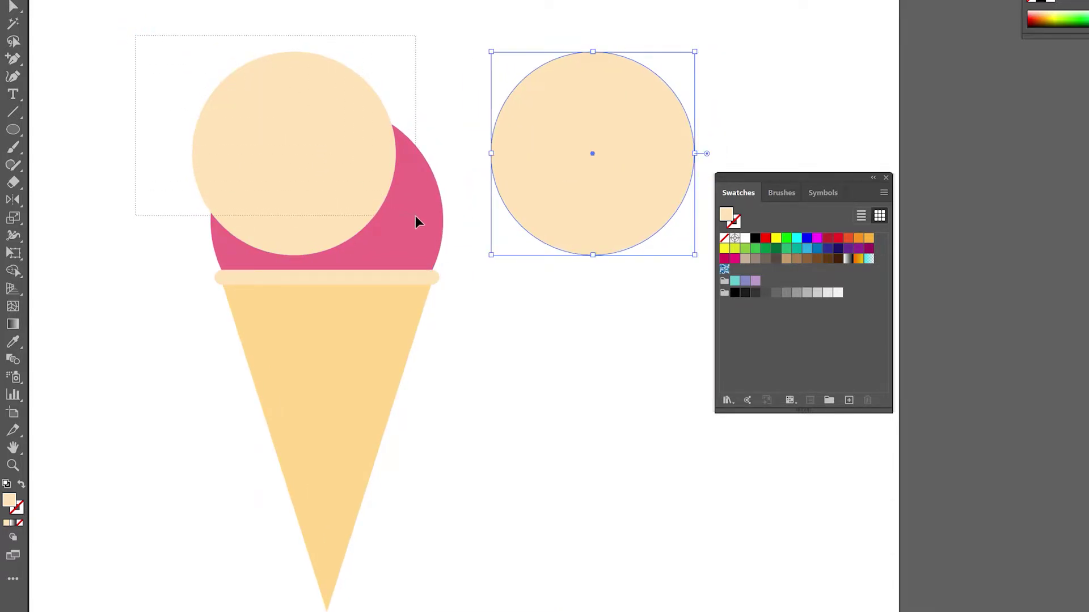
drag(137, 33, 415, 215)
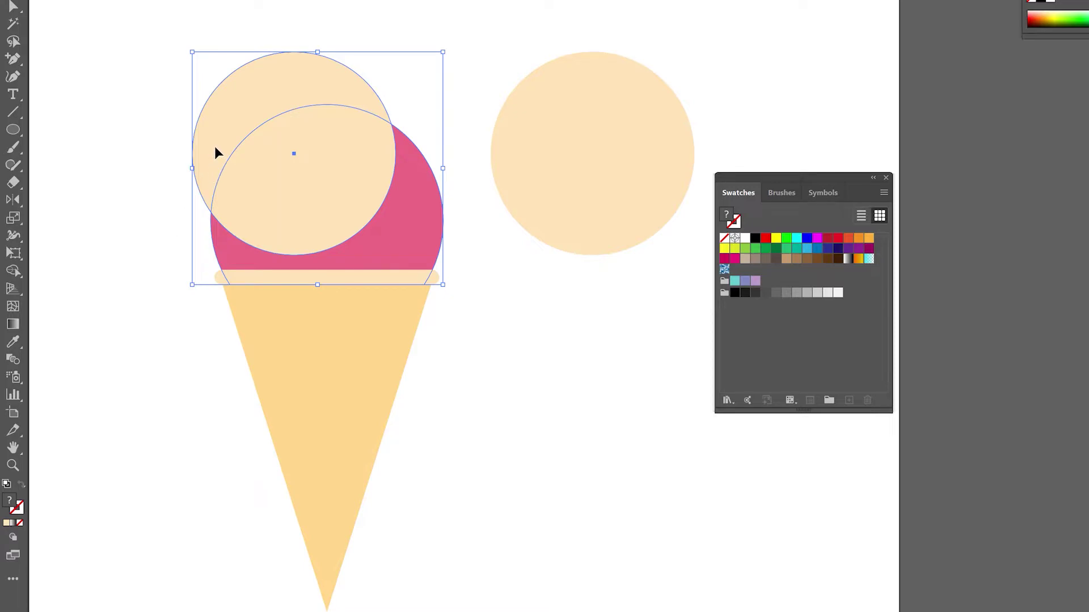
key(shift+m)
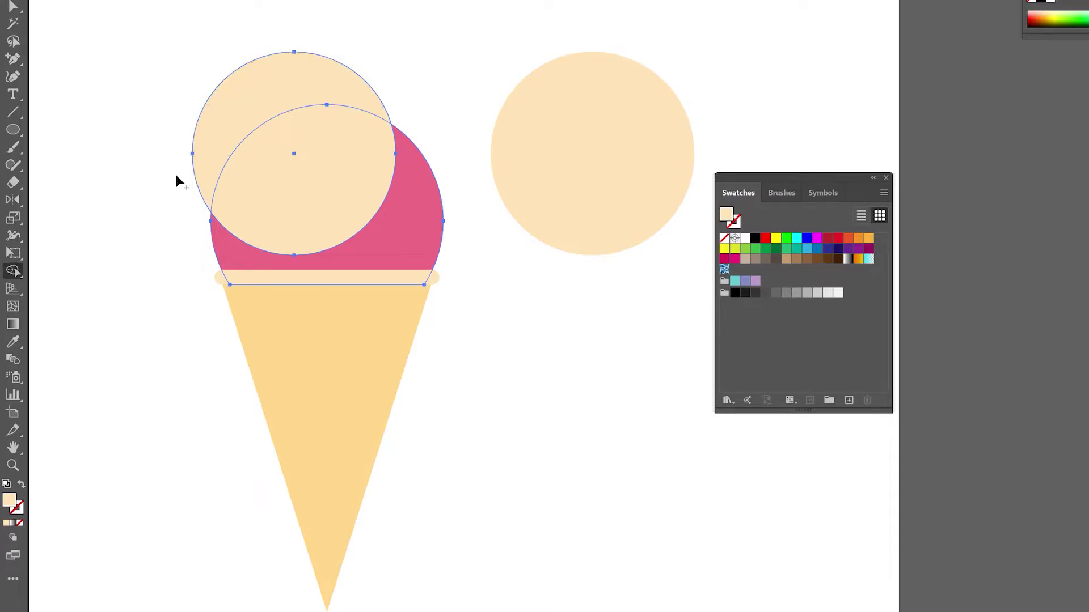
alt+click(299, 84)
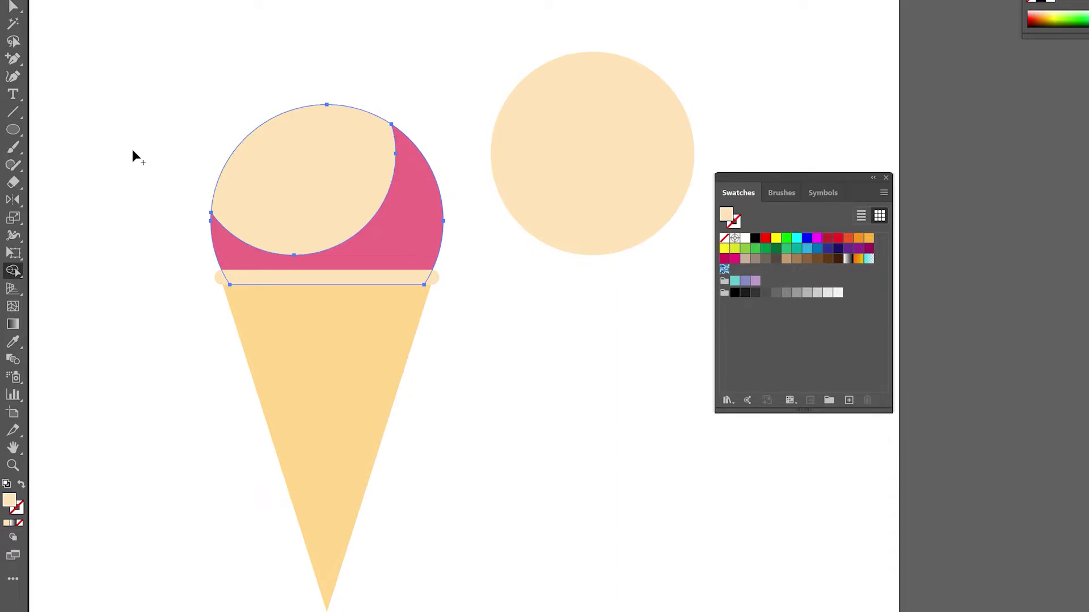
Step: Recolour the trimmed scoop highlight to a lighter pink, #f980a0
key(ctrl)
ctrl+click(497, 273)
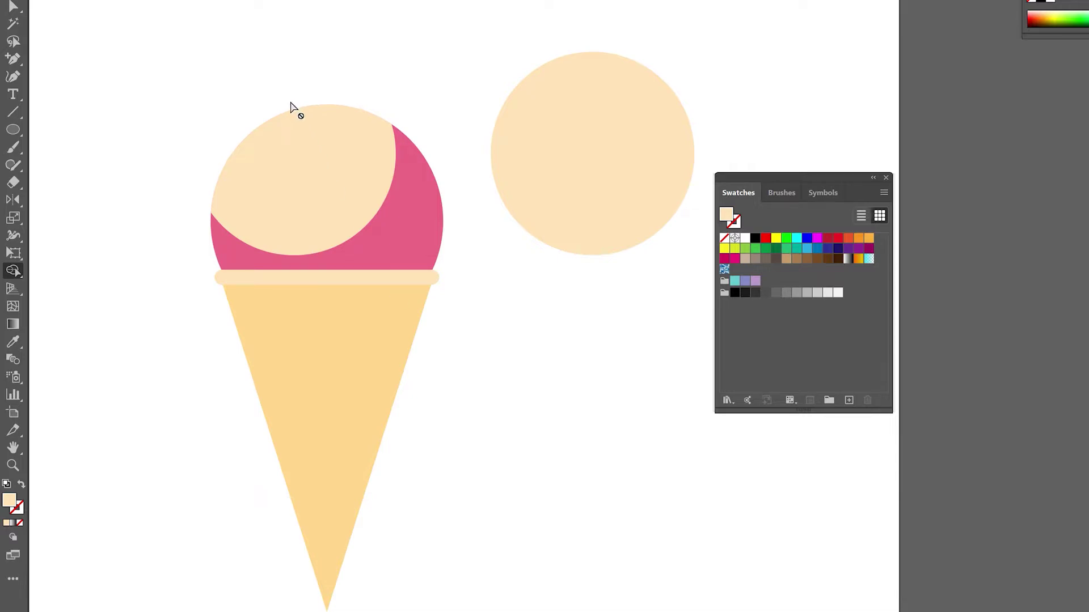
ctrl+click(315, 159)
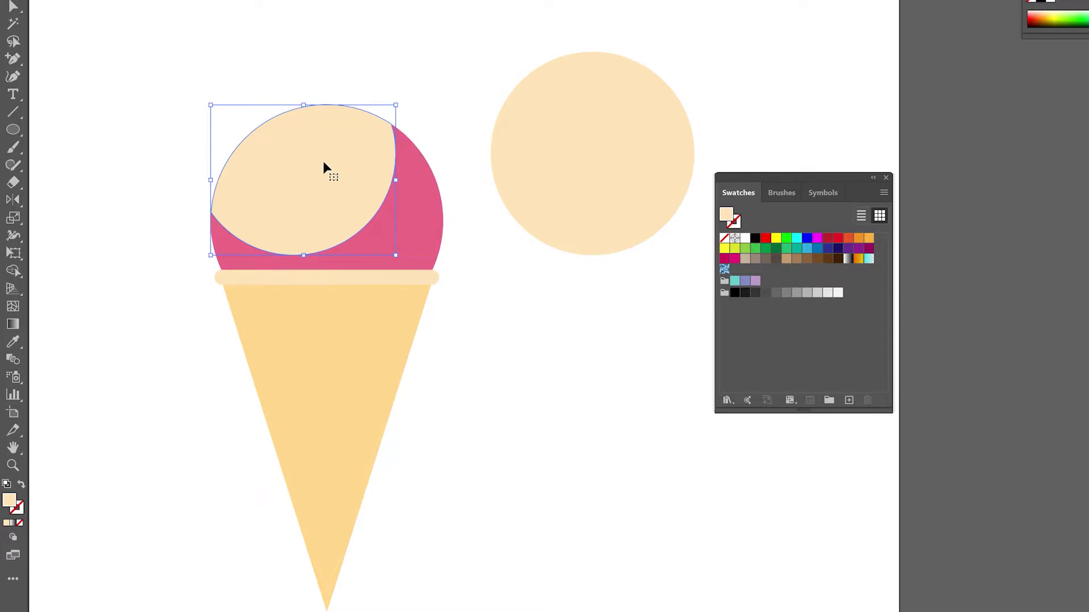
key(i)
click(420, 192)
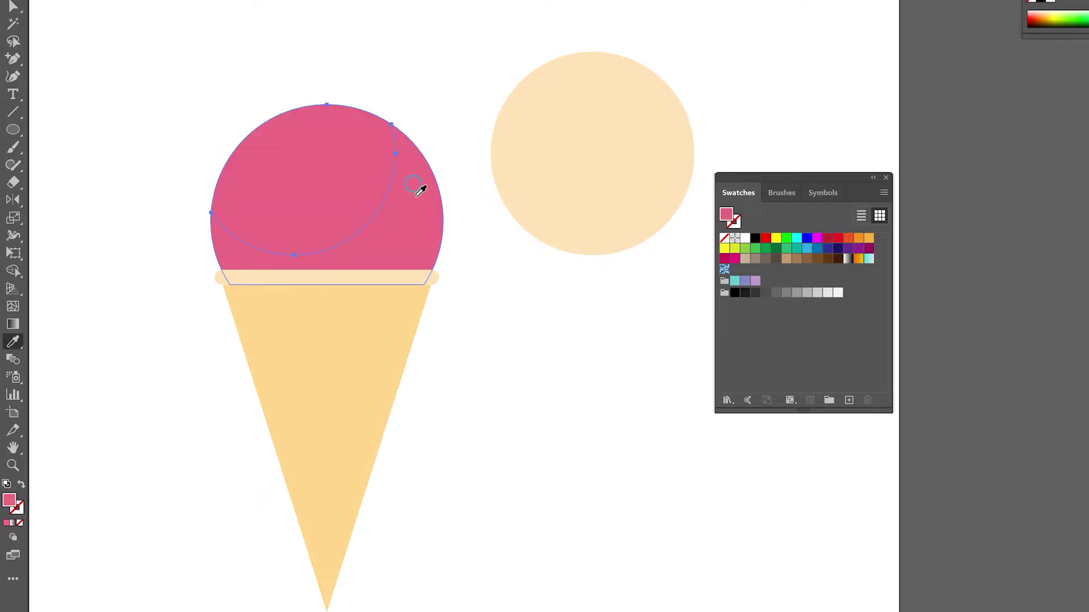
drag(771, 177, 550, 190)
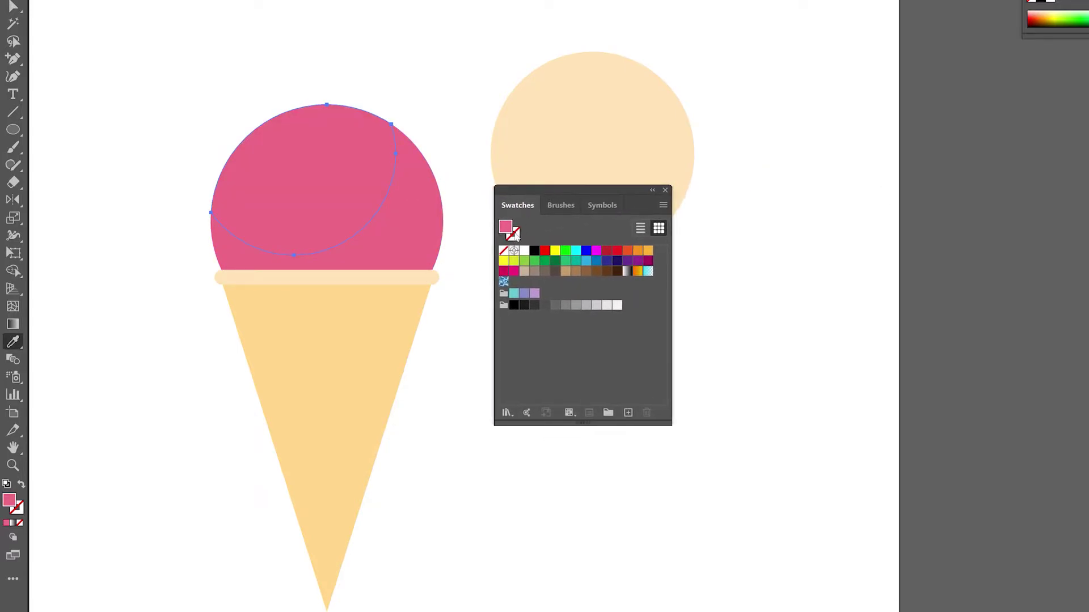
double_click(505, 228)
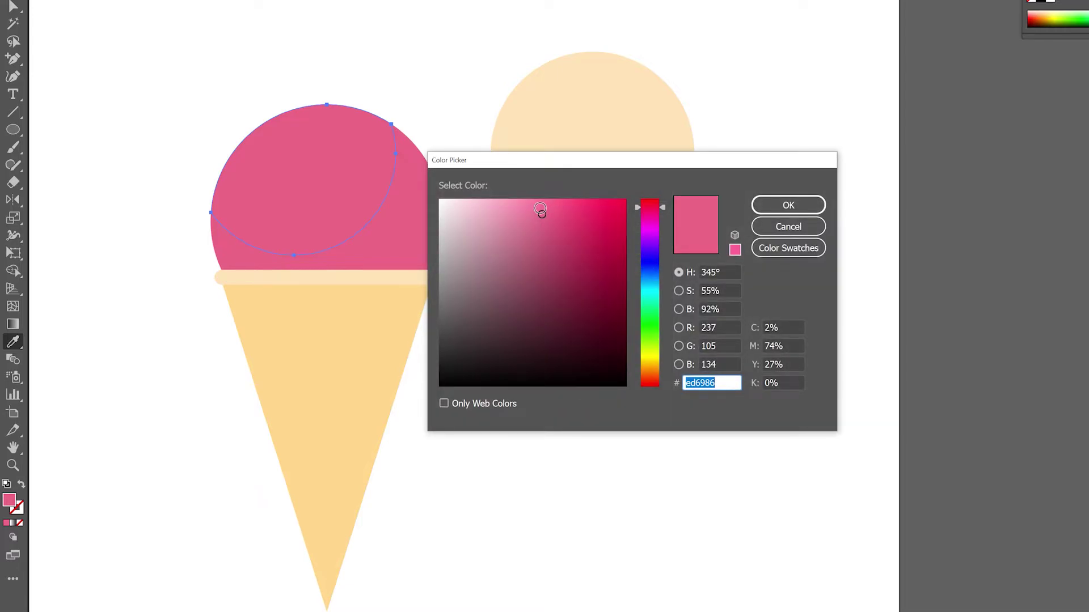
drag(541, 212, 530, 202)
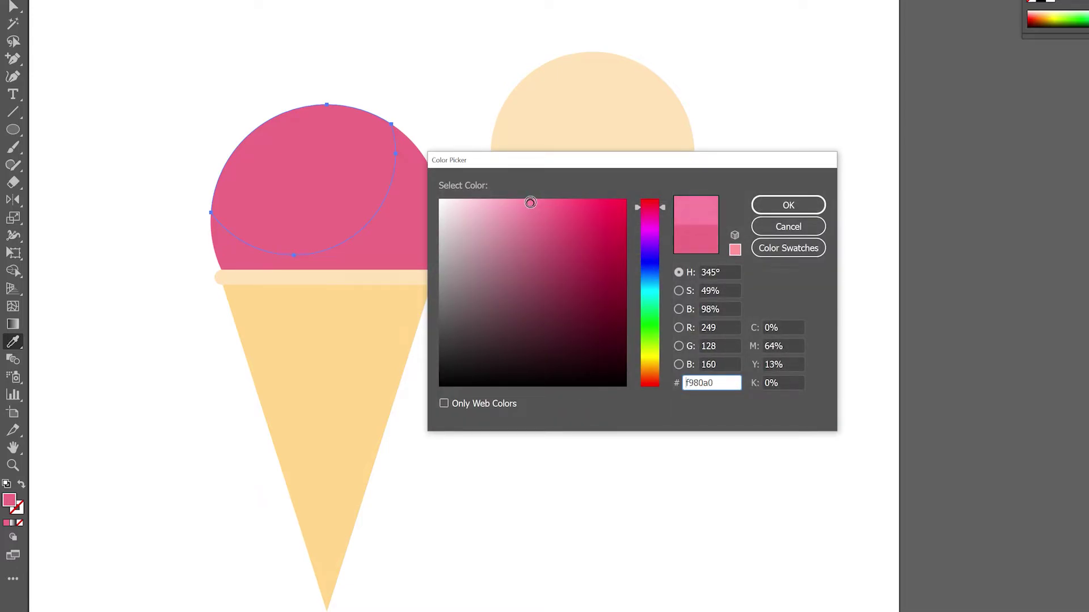
click(779, 208)
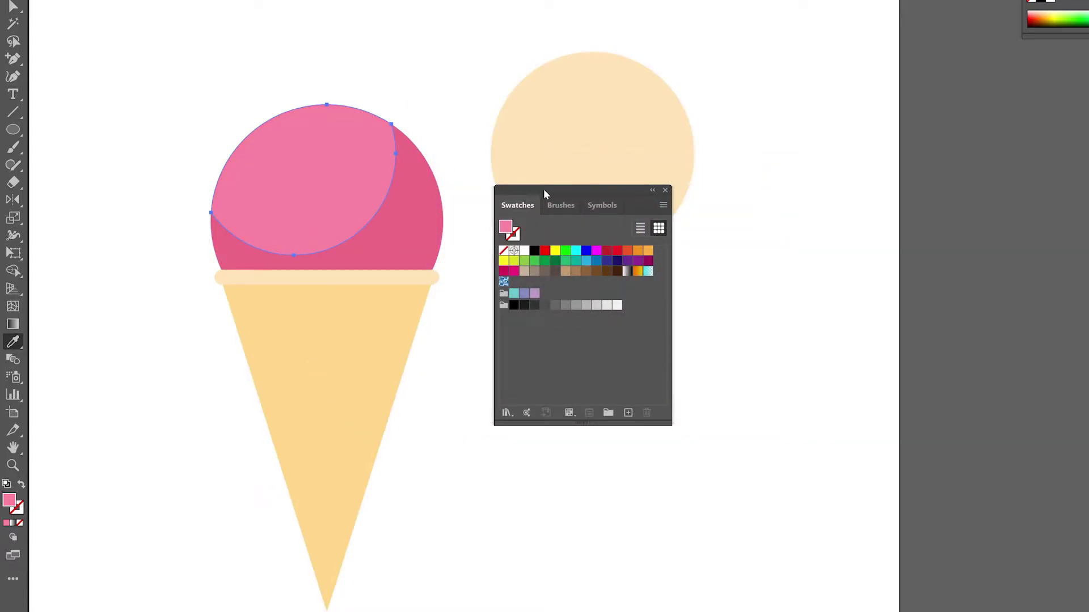
drag(544, 194, 666, 318)
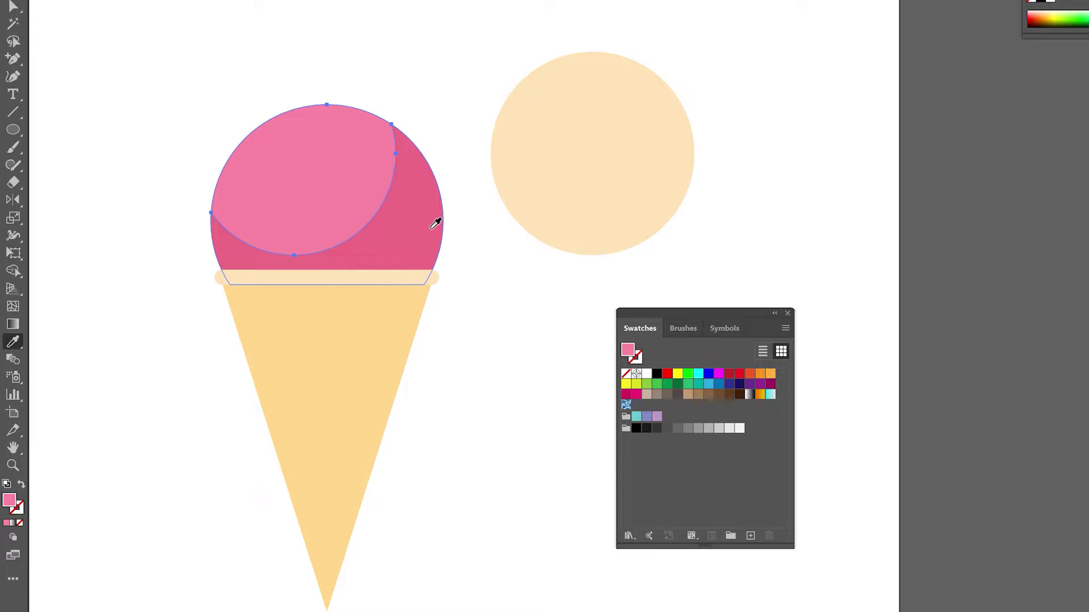
Step: Move the spare cream circle over the scoop's top left, shrink it, and select it with the highlight
key(v)
click(607, 186)
drag(605, 137, 287, 80)
scroll(453, 85, up, 1)
scroll(454, 85, left, 2)
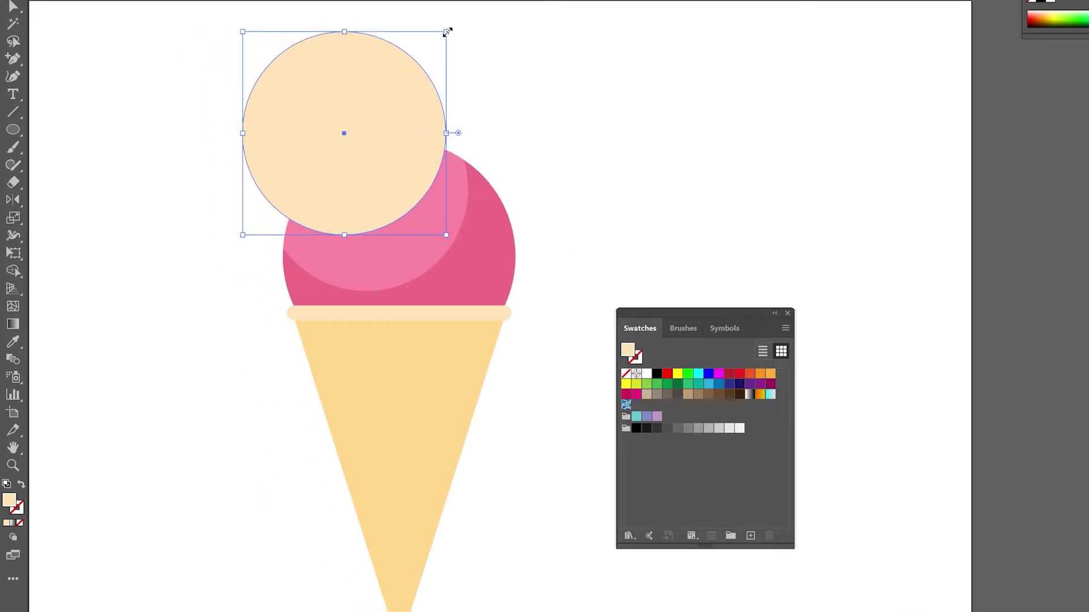
drag(447, 32, 424, 53)
click(532, 65)
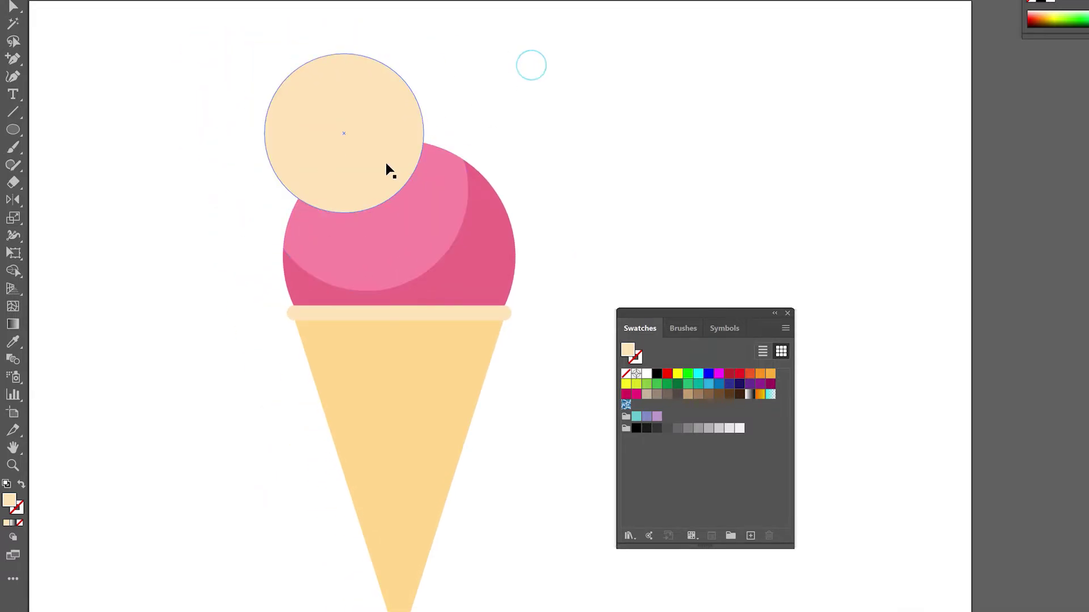
drag(351, 129, 359, 151)
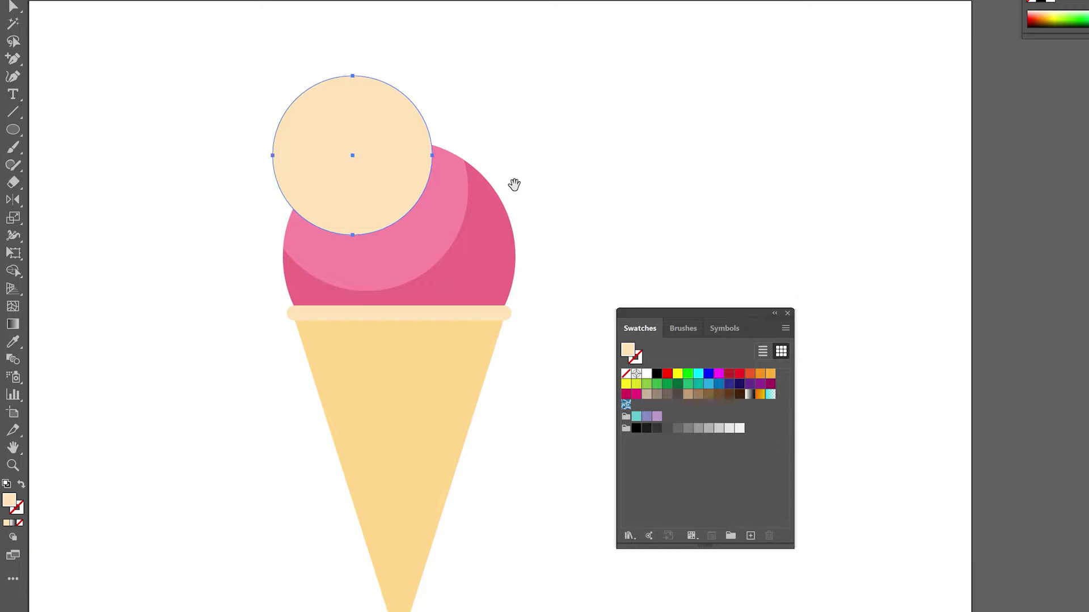
drag(514, 184, 474, 158)
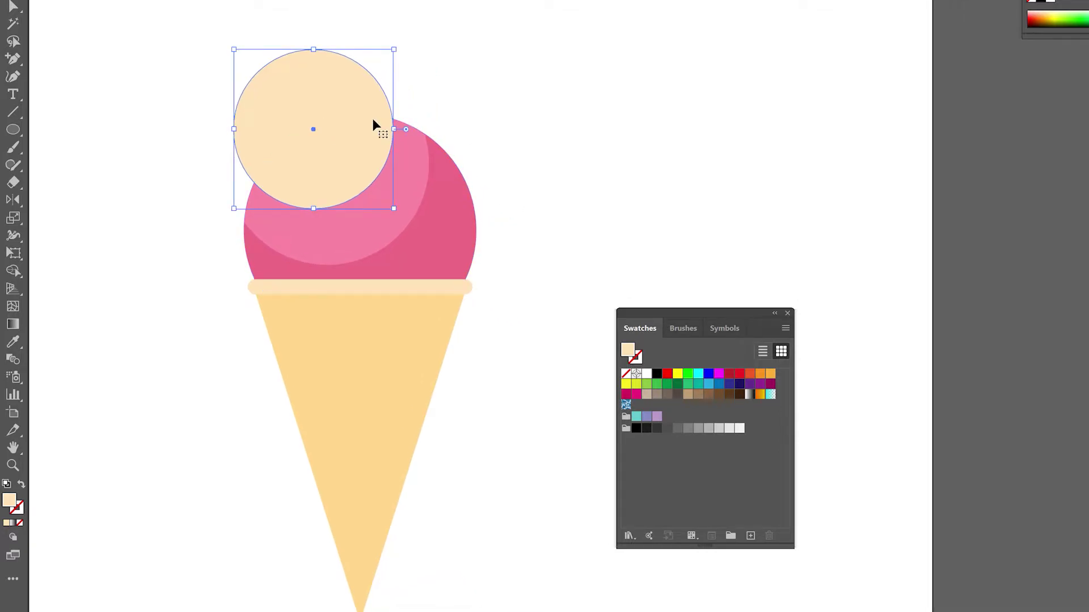
shift+click(416, 173)
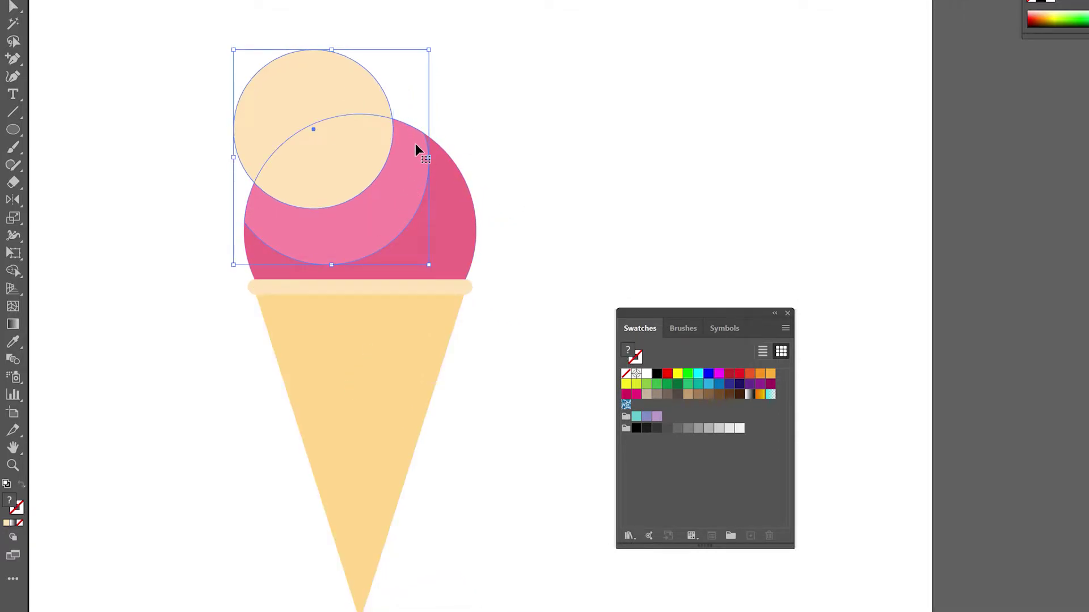
mouse_move(413, 146)
mouse_down()
mouse_move(703, 152)
mouse_move(352, 134)
mouse_up()
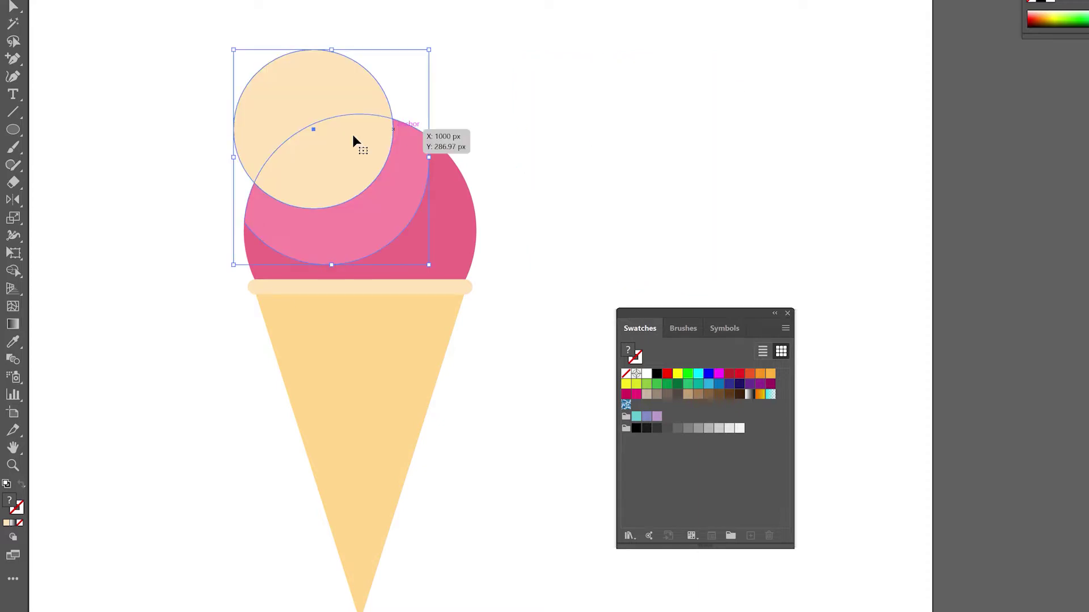
Step: Trim the cream circle to its overlap with the pink highlight using Shape Builder
key(shift+m)
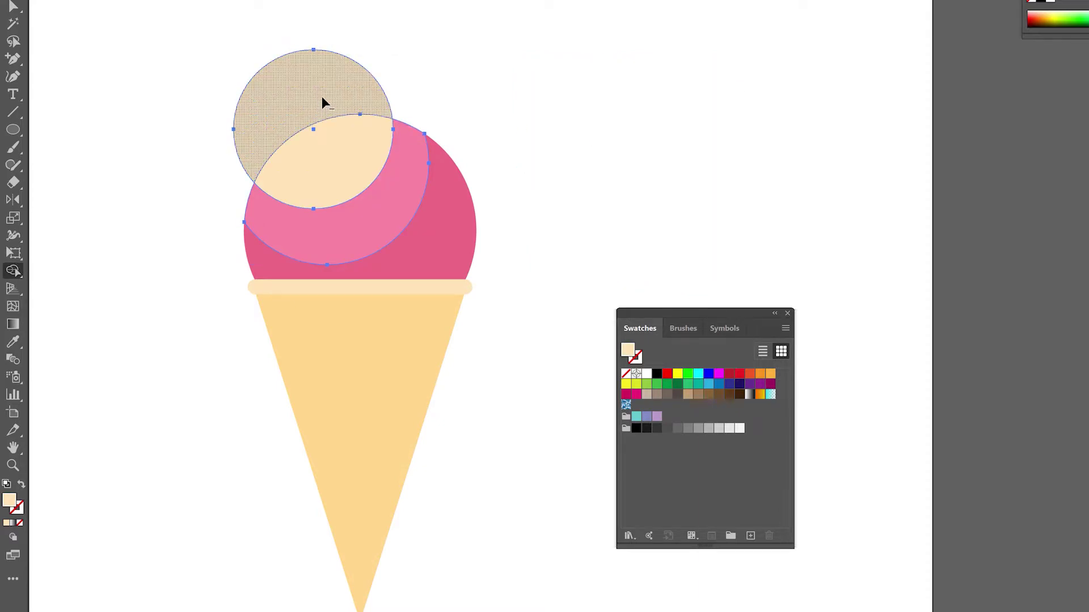
alt+click(319, 85)
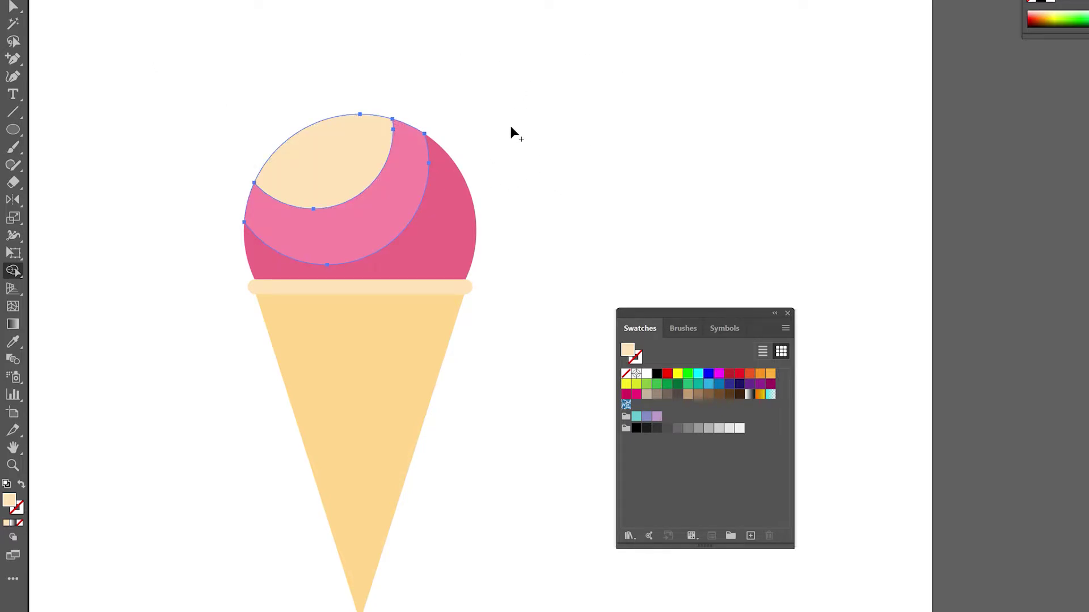
key(ctrl+shift+a)
Step: Fill the leftover crescent with the palest pink, #ffb6cb
key(v)
click(343, 166)
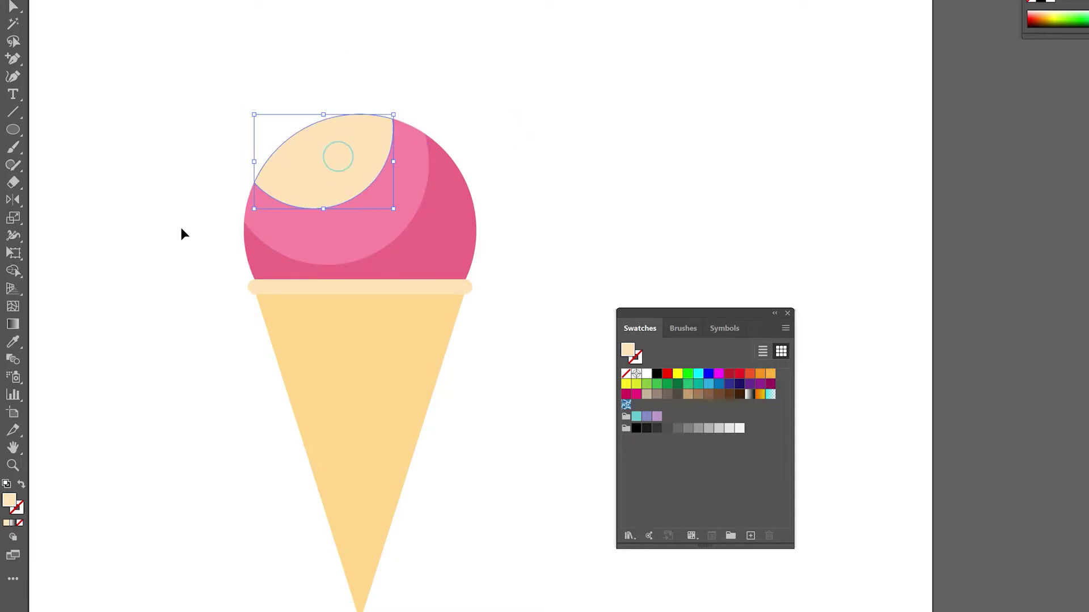
key(i)
click(402, 181)
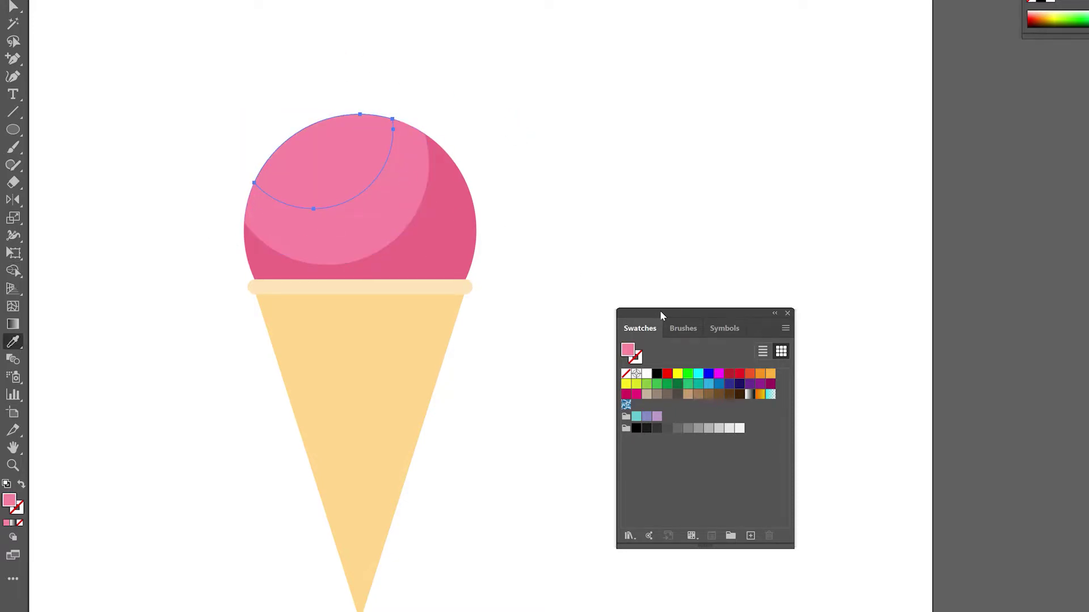
drag(661, 315, 585, 175)
double_click(552, 212)
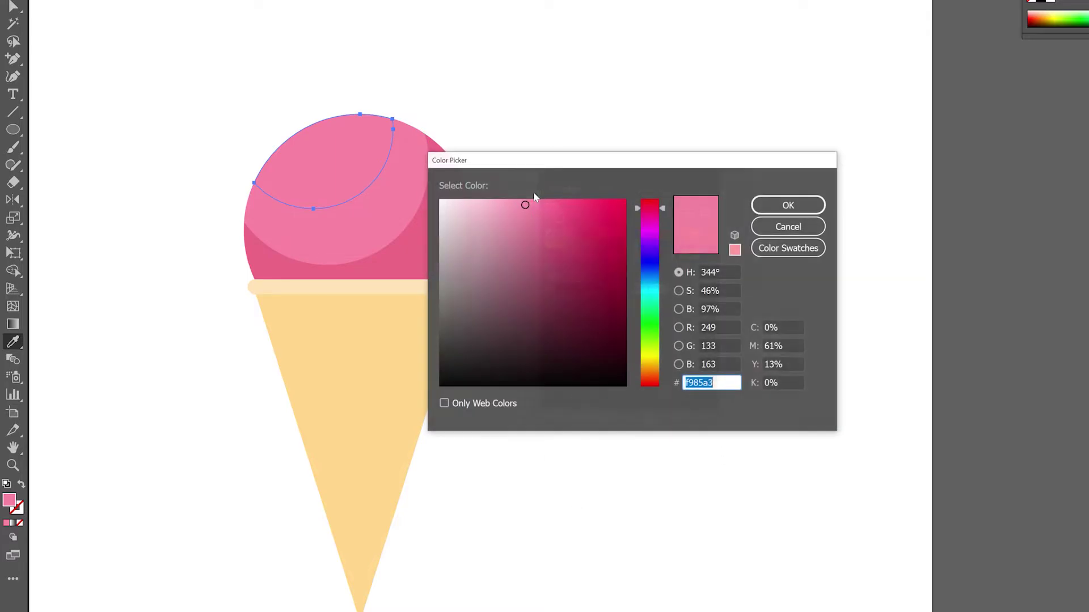
drag(520, 203, 494, 196)
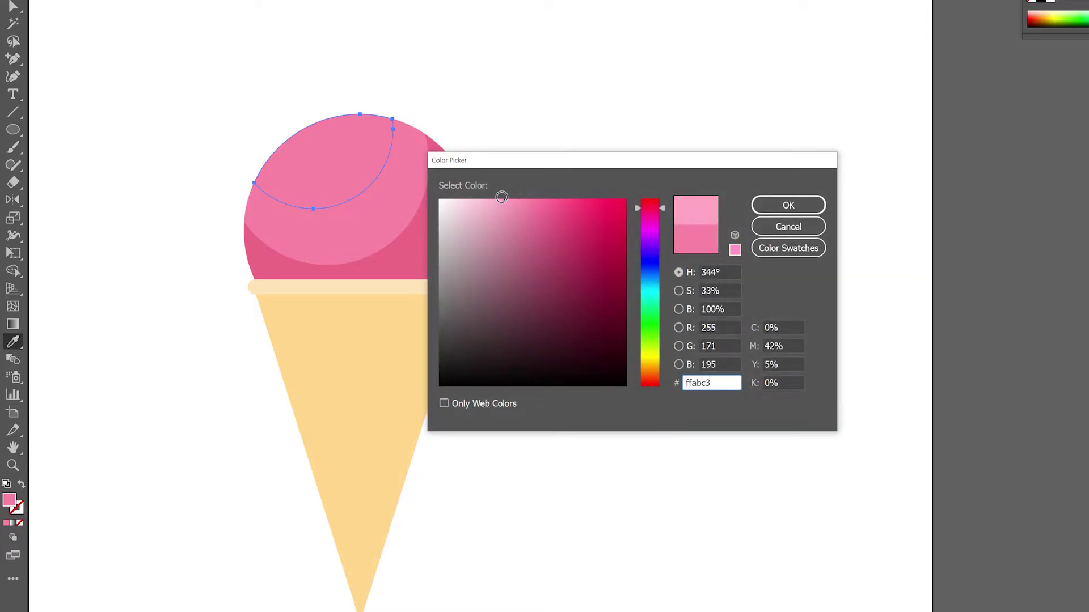
click(788, 205)
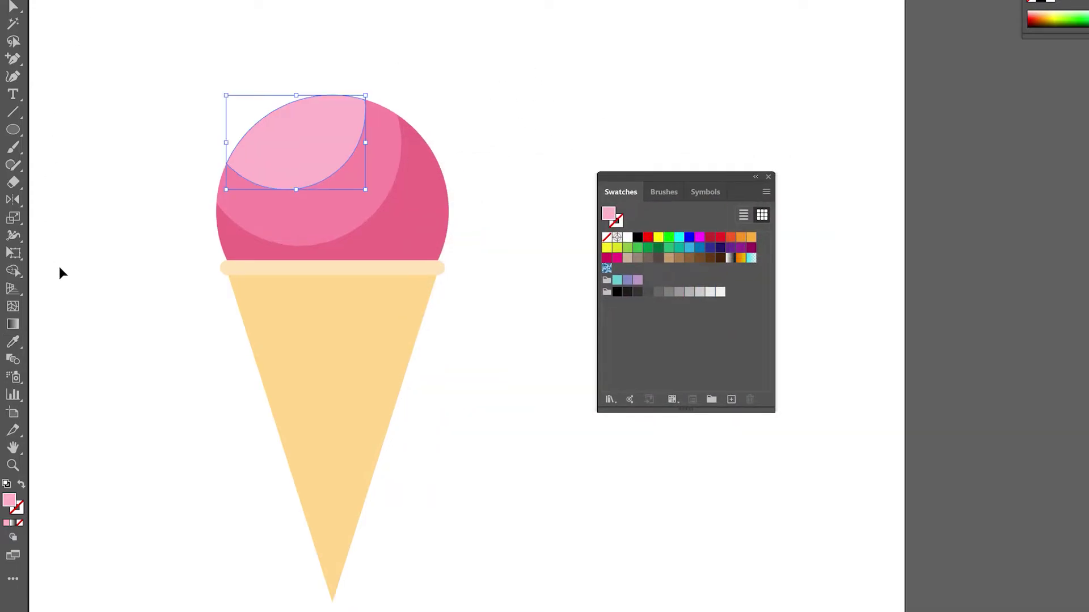
Step: Draw a short diagonal line beside the scoop with a dark brown stroke
click(11, 113)
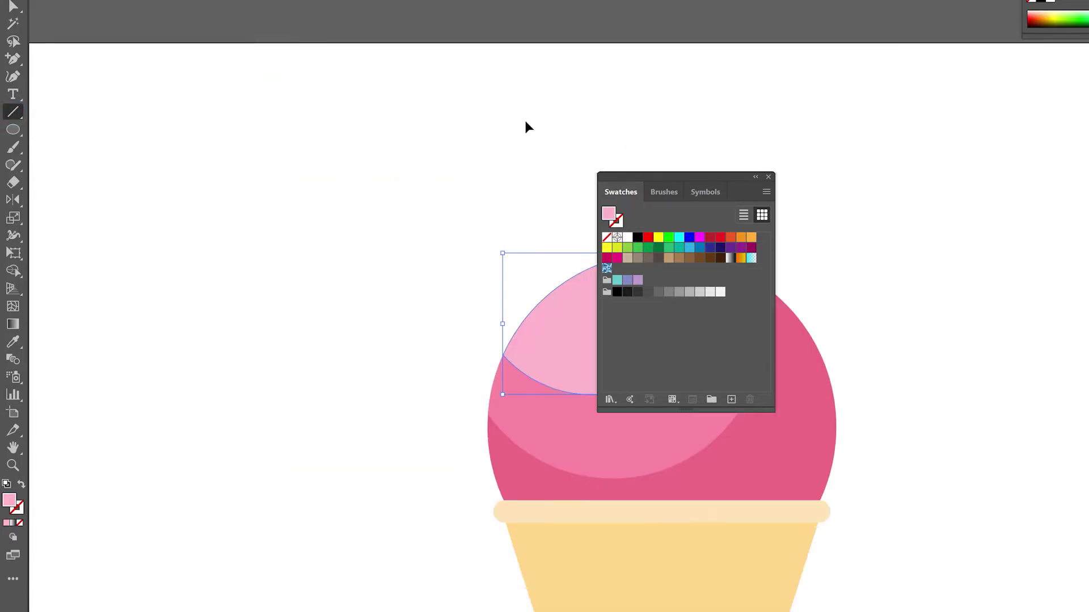
drag(525, 117, 333, 73)
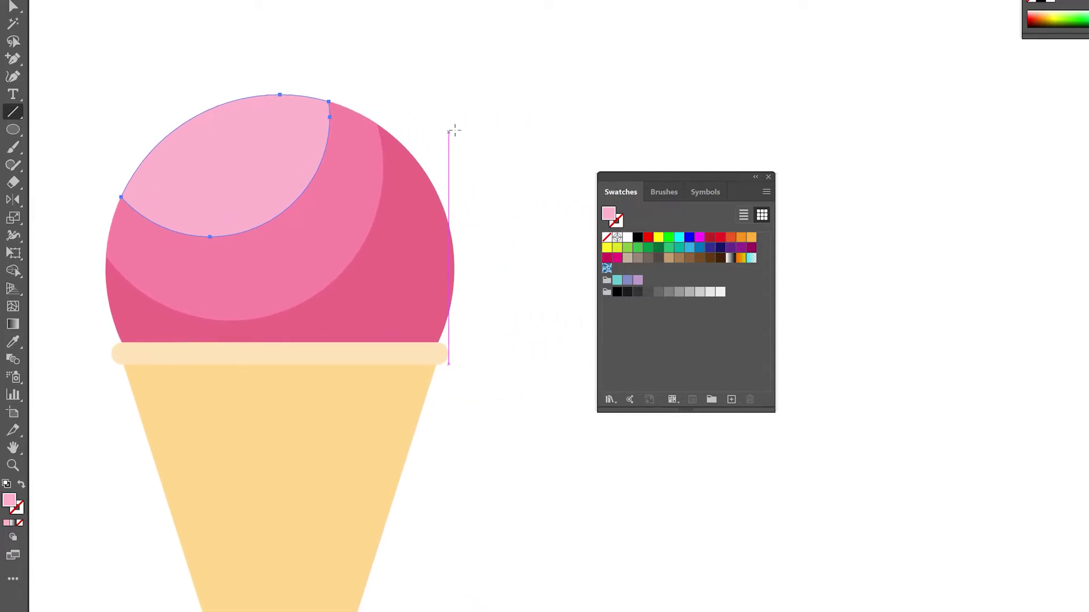
drag(502, 106, 489, 122)
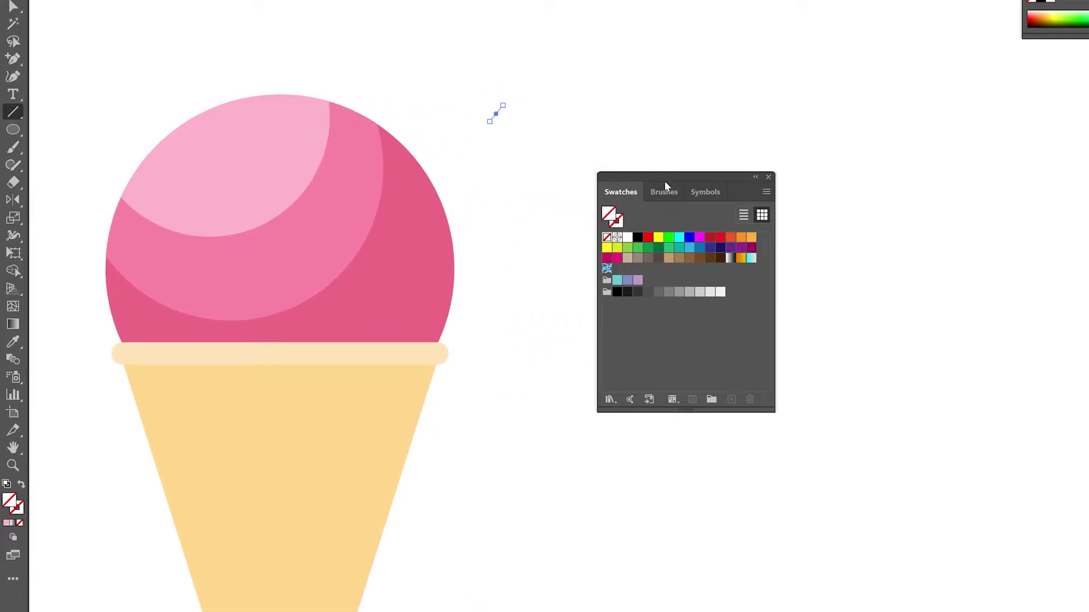
drag(666, 175, 579, 182)
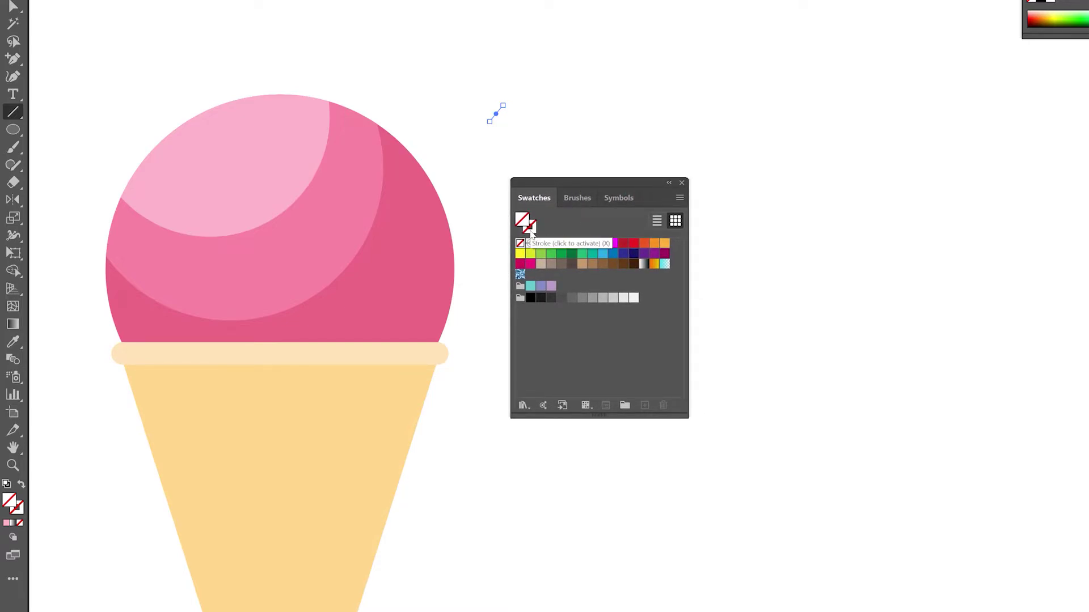
click(530, 230)
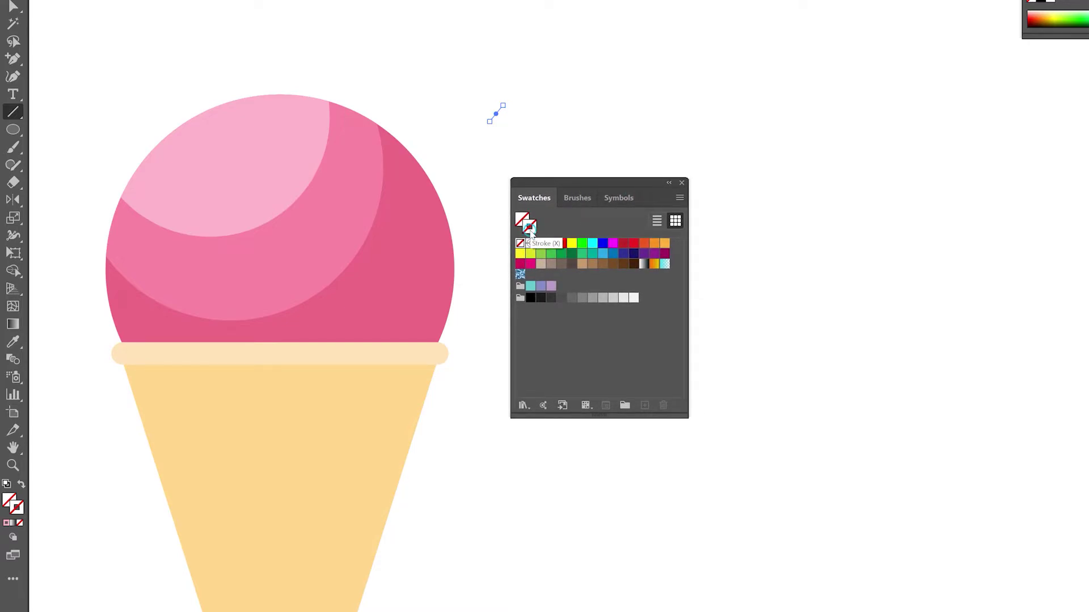
click(634, 264)
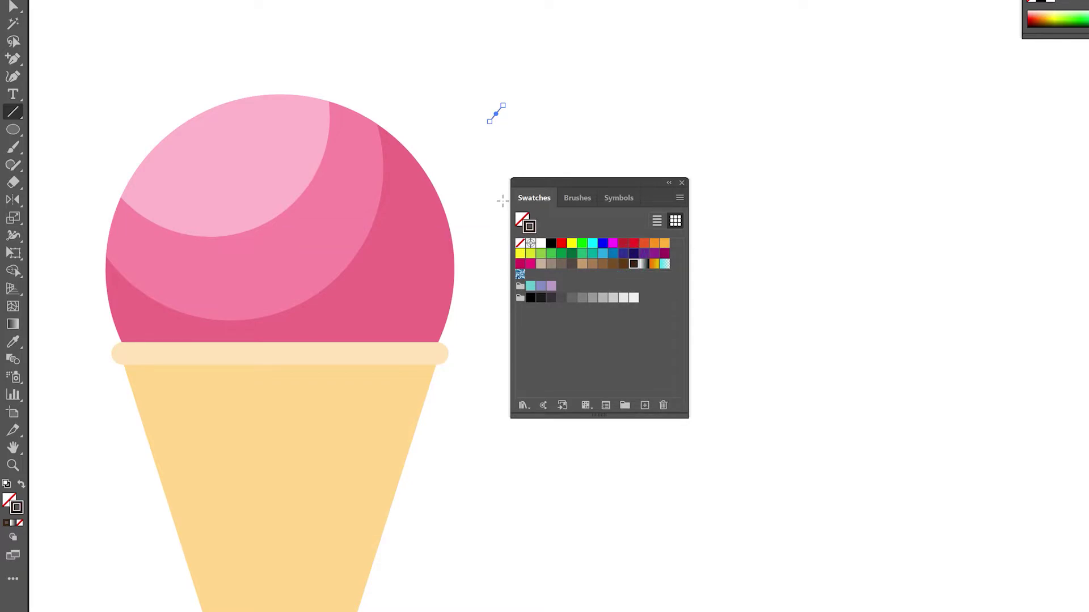
drag(550, 185, 489, 265)
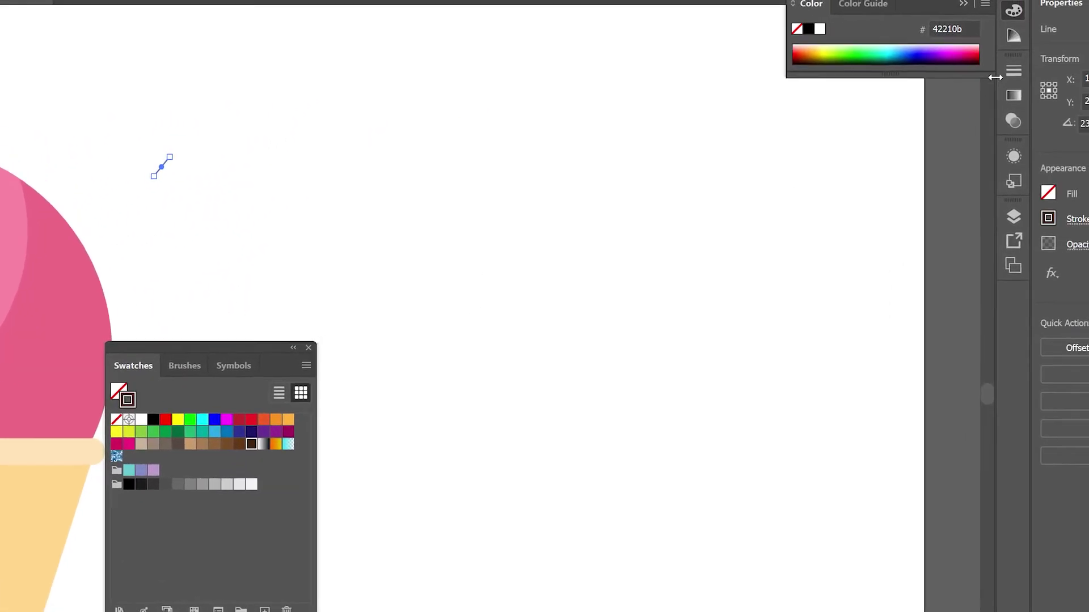
Step: Set the line's stroke to 11 px with round caps and move it onto the scoop
click(1013, 70)
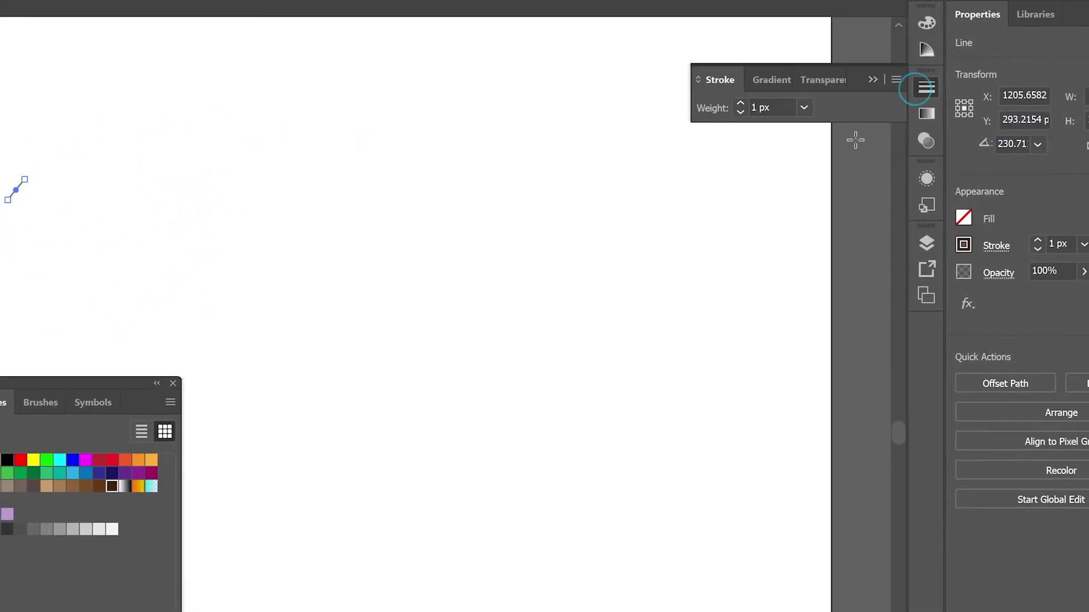
drag(849, 80, 225, 175)
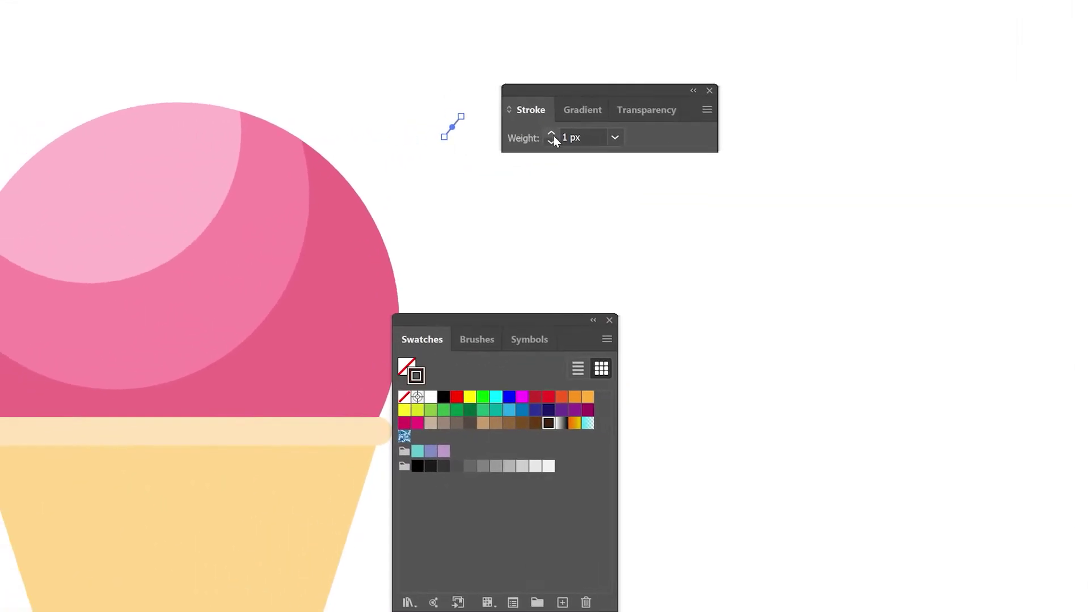
click(668, 117)
click(669, 117)
click(669, 118)
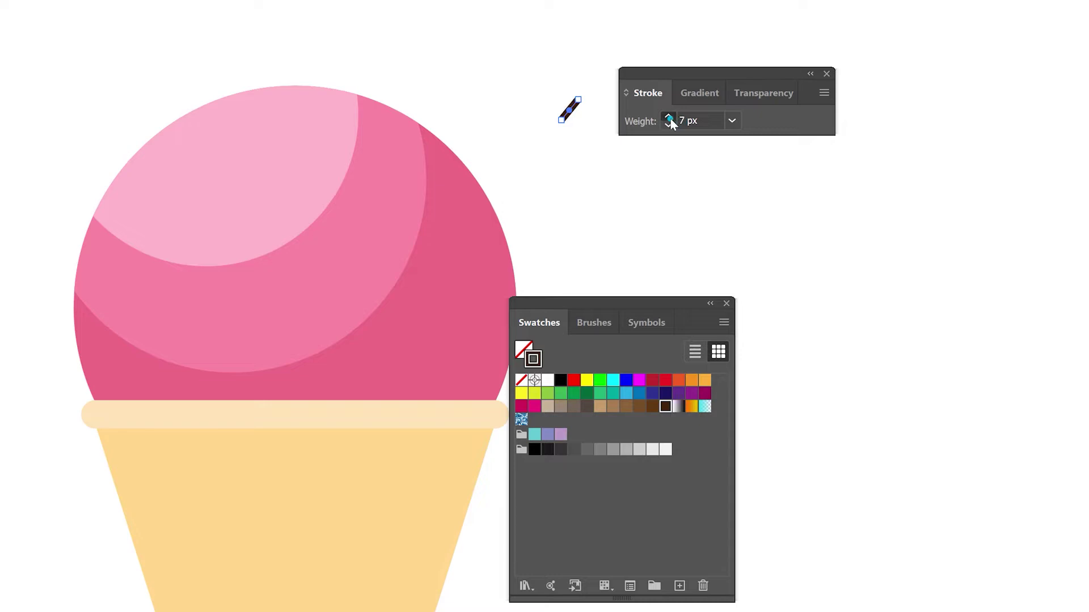
click(668, 118)
click(669, 117)
click(669, 117)
click(627, 92)
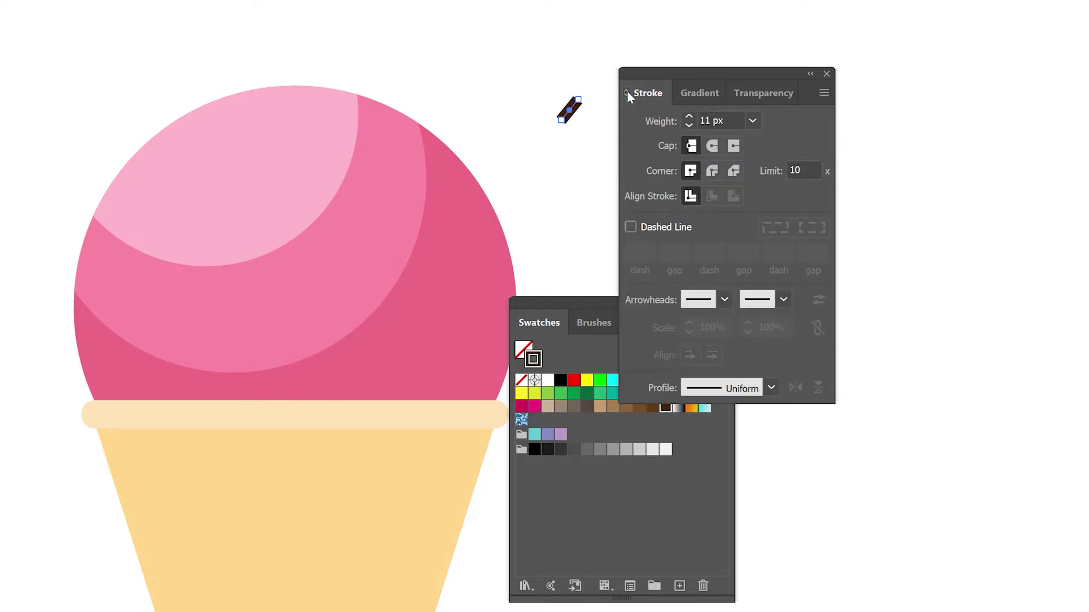
click(712, 148)
drag(723, 76, 839, 77)
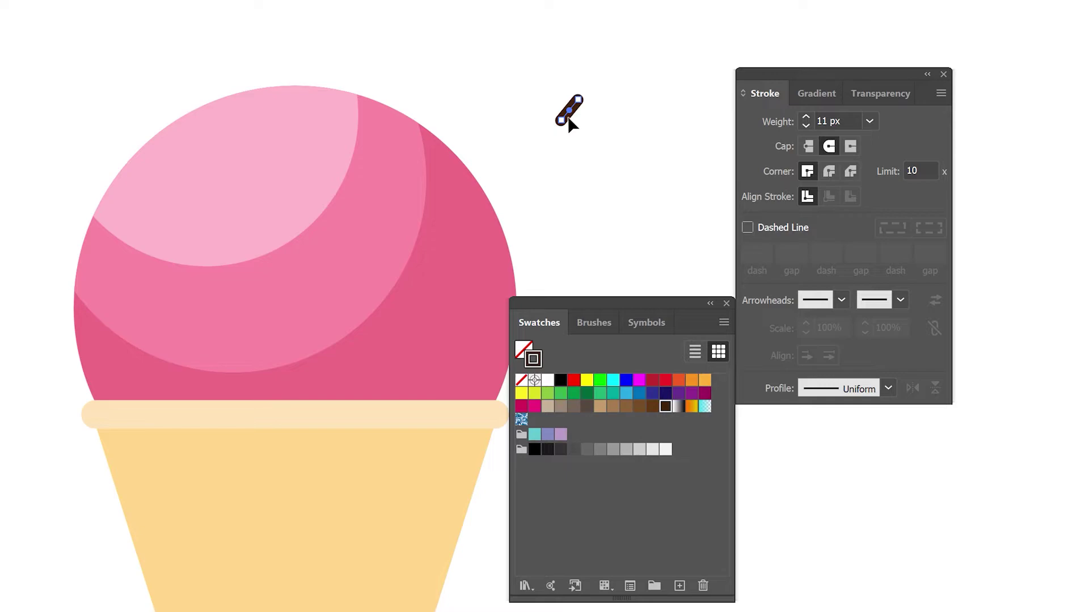
mouse_move(570, 110)
mouse_down()
mouse_move(414, 210)
mouse_move(222, 225)
mouse_up()
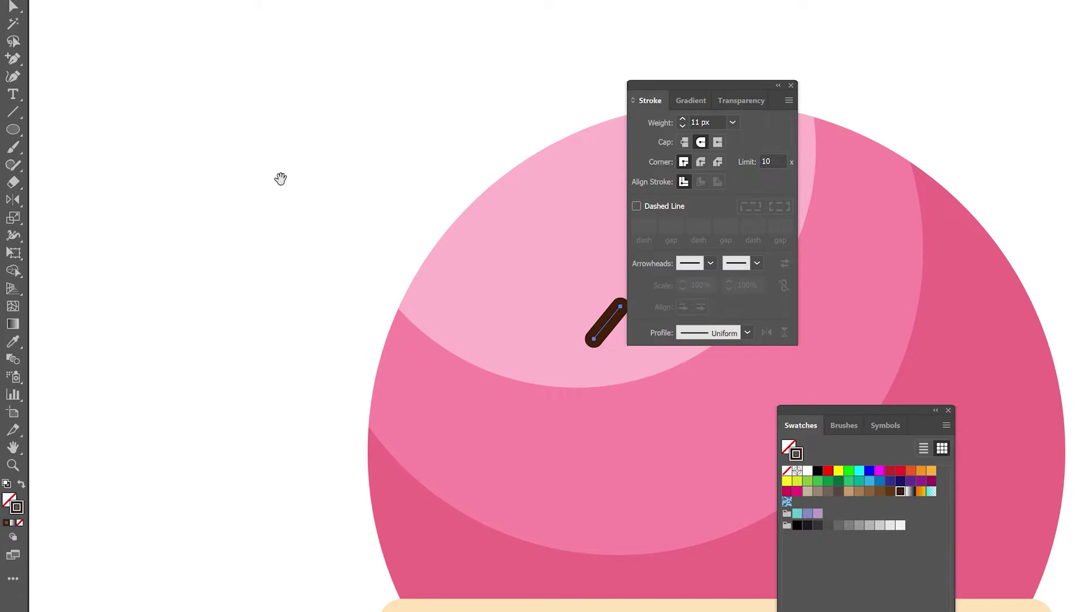
Step: Duplicate the sprinkle on the scoop and slant the copies at different angles
mouse_move(280, 179)
mouse_down()
mouse_move(381, 204)
mouse_move(391, 184)
mouse_up()
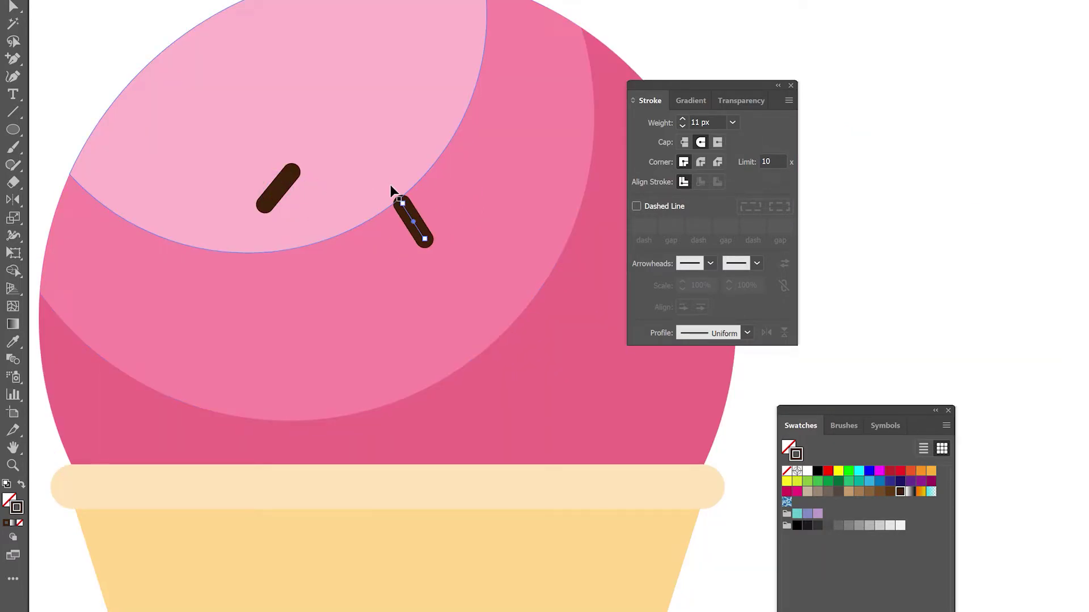
mouse_move(286, 198)
mouse_down()
mouse_move(359, 280)
mouse_move(348, 317)
mouse_up()
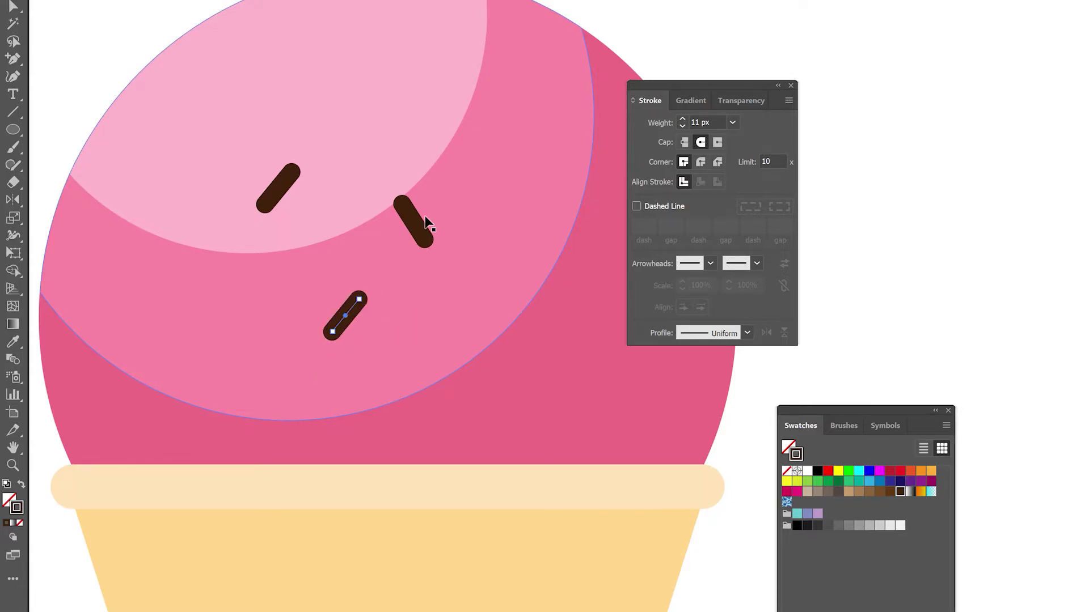
key(v)
click(359, 300)
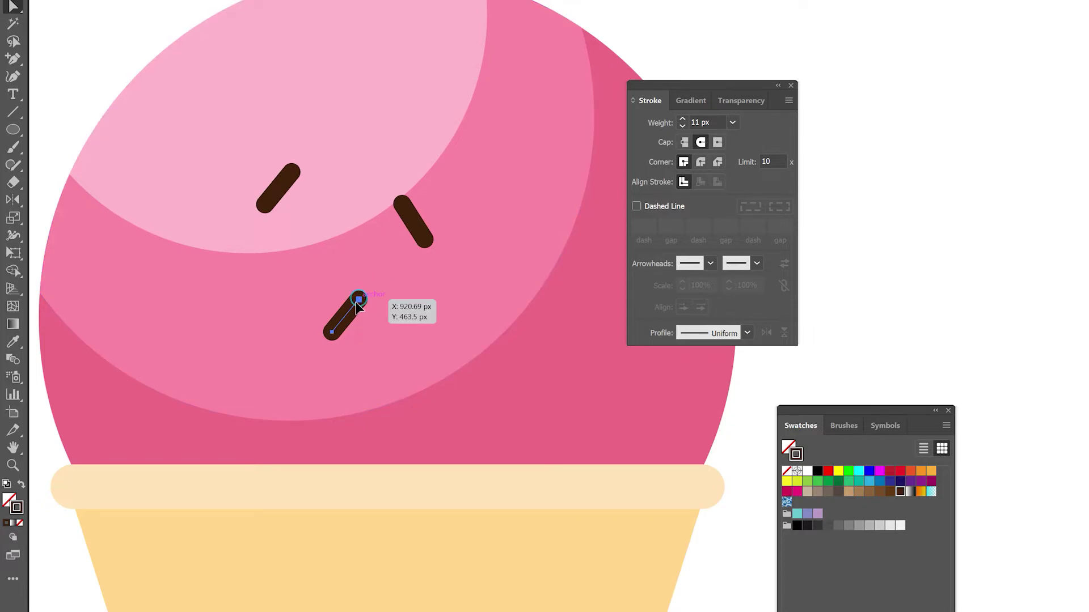
click(359, 300)
mouse_move(360, 304)
mouse_down()
mouse_move(349, 312)
mouse_move(379, 265)
mouse_up()
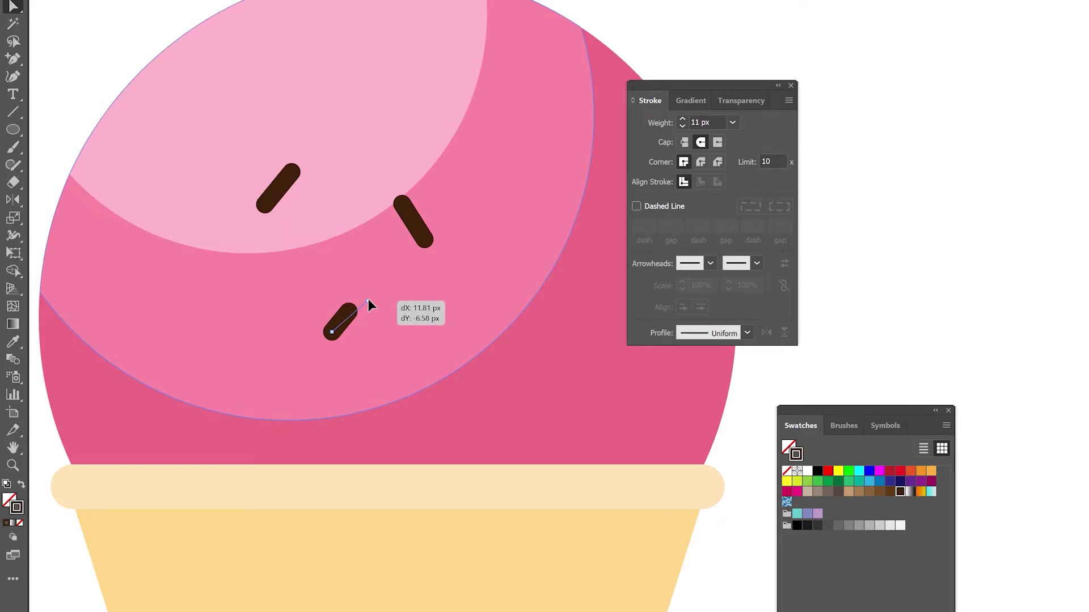
key(ctrl+z)
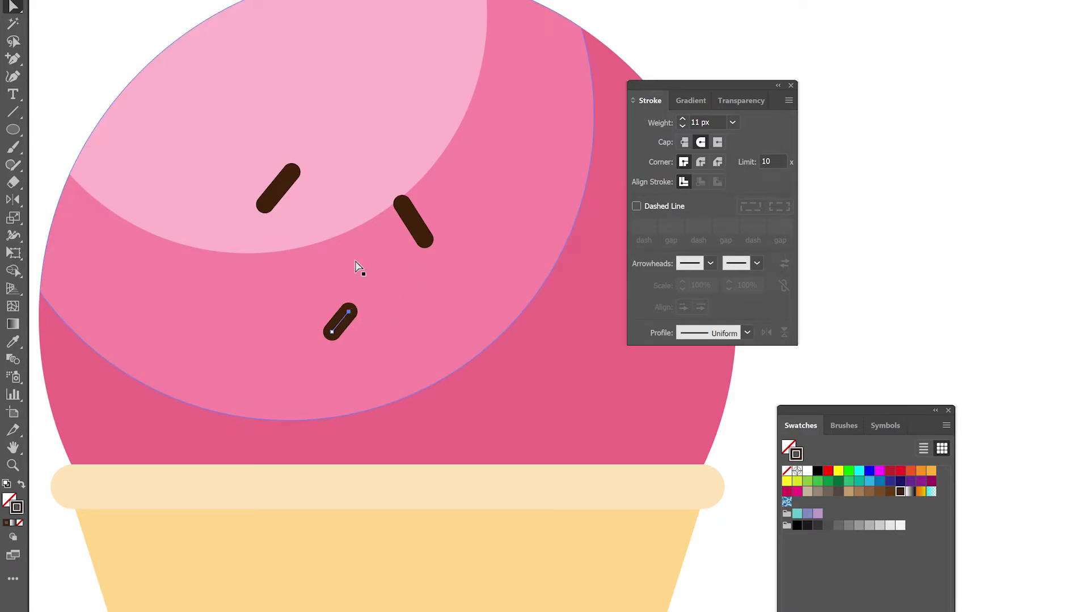
Step: Copy more sprinkles across the scoop's right, lower-left and bottom areas at varied tilts
mouse_move(413, 223)
mouse_down()
mouse_move(494, 288)
mouse_move(530, 119)
mouse_up()
click(341, 322)
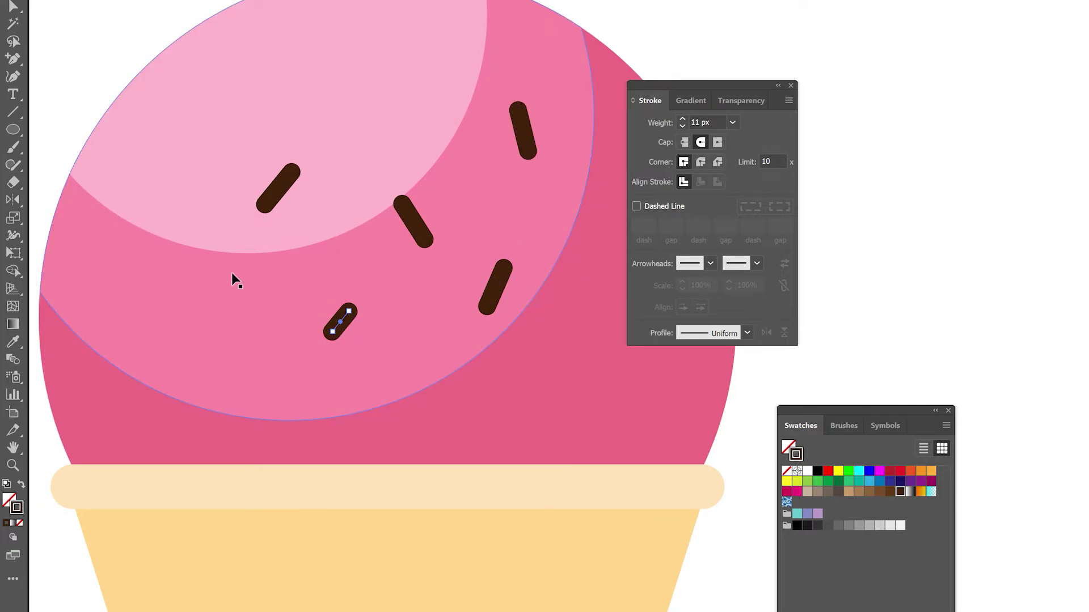
scroll(257, 291, up, 2)
drag(258, 291, 155, 299)
drag(255, 255, 219, 291)
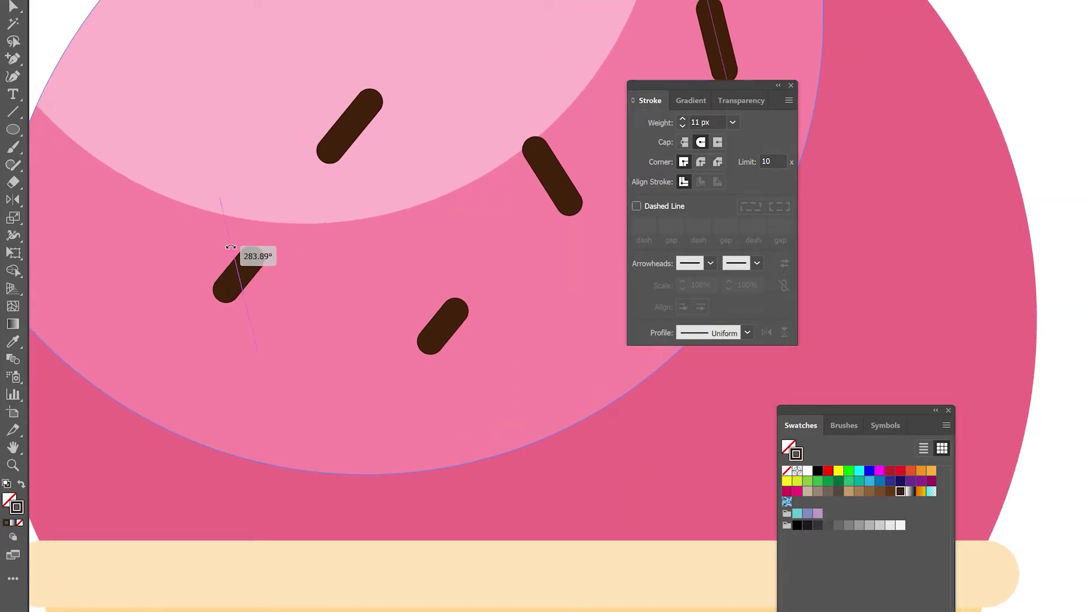
scroll(286, 262, up, 3)
mouse_move(235, 454)
mouse_down()
mouse_move(368, 148)
mouse_move(265, 92)
mouse_move(625, 533)
mouse_move(612, 491)
mouse_up()
drag(168, 388, 363, 359)
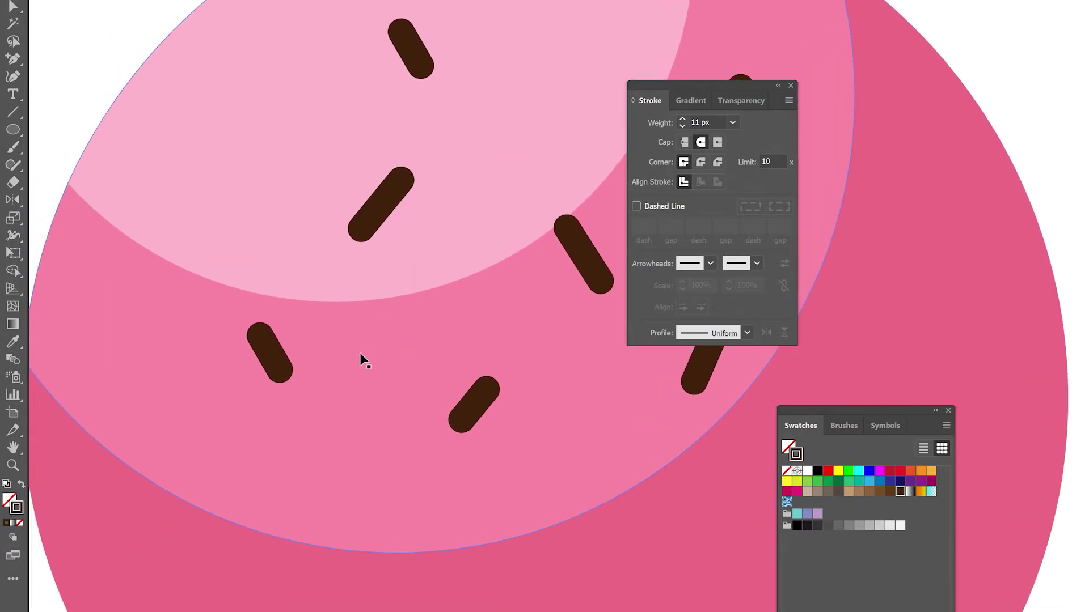
drag(458, 416, 377, 465)
scroll(377, 465, down, 2)
scroll(377, 369, up, 3)
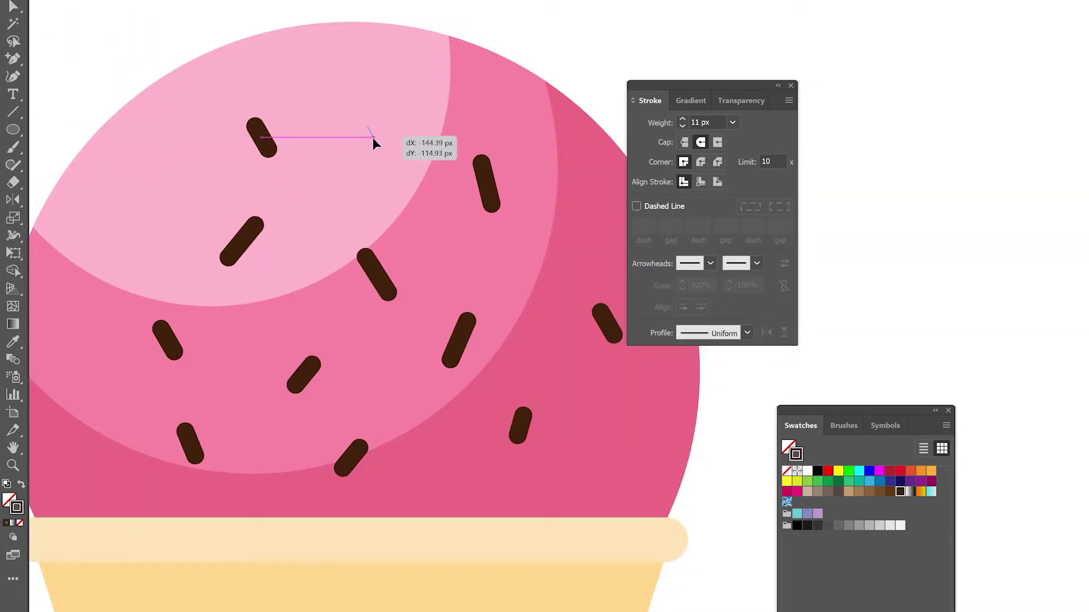
mouse_move(261, 138)
mouse_down()
mouse_move(362, 141)
mouse_move(338, 151)
mouse_up()
Step: Zoom out to the whole cone and even out the lower sprinkles' spacing
key(ctrl+minus)
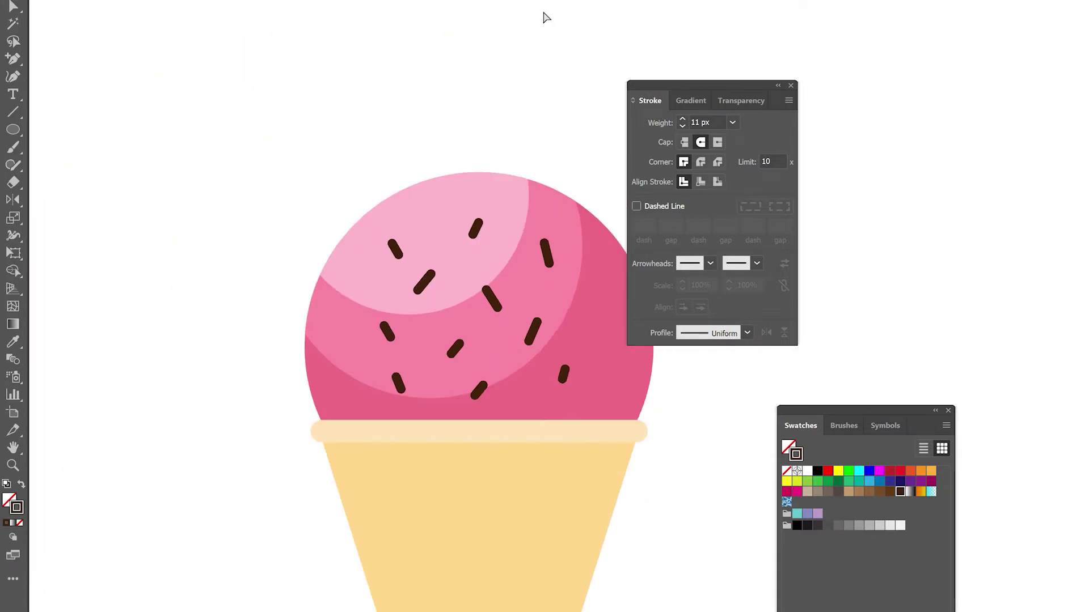
mouse_move(495, 448)
mouse_down()
mouse_move(381, 250)
mouse_move(390, 307)
mouse_move(378, 306)
mouse_up()
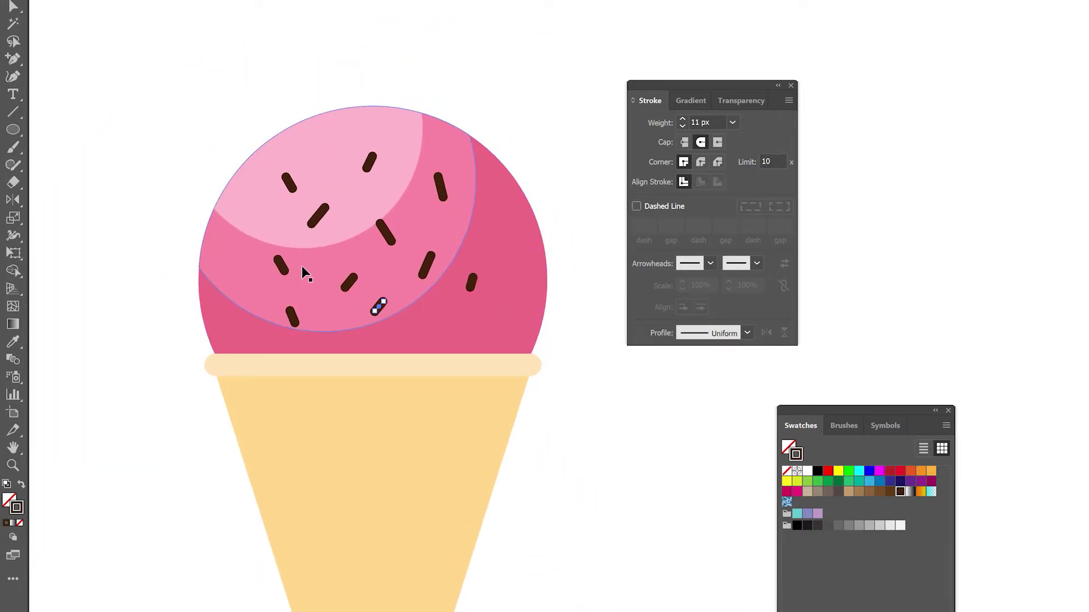
drag(295, 315, 292, 299)
drag(320, 217, 327, 229)
drag(347, 280, 336, 271)
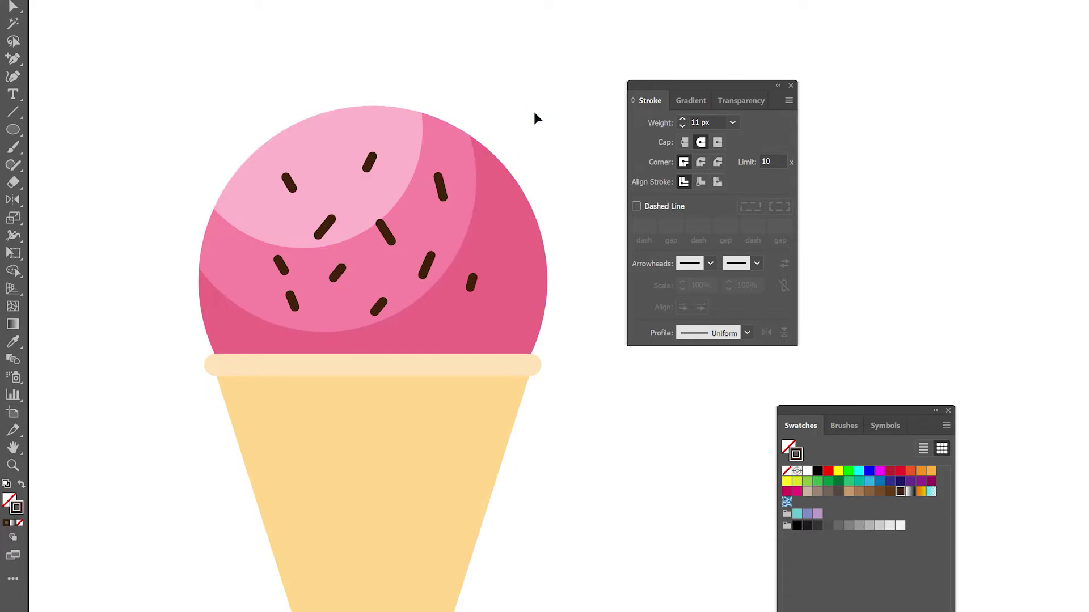
scroll(487, 149, down, 2)
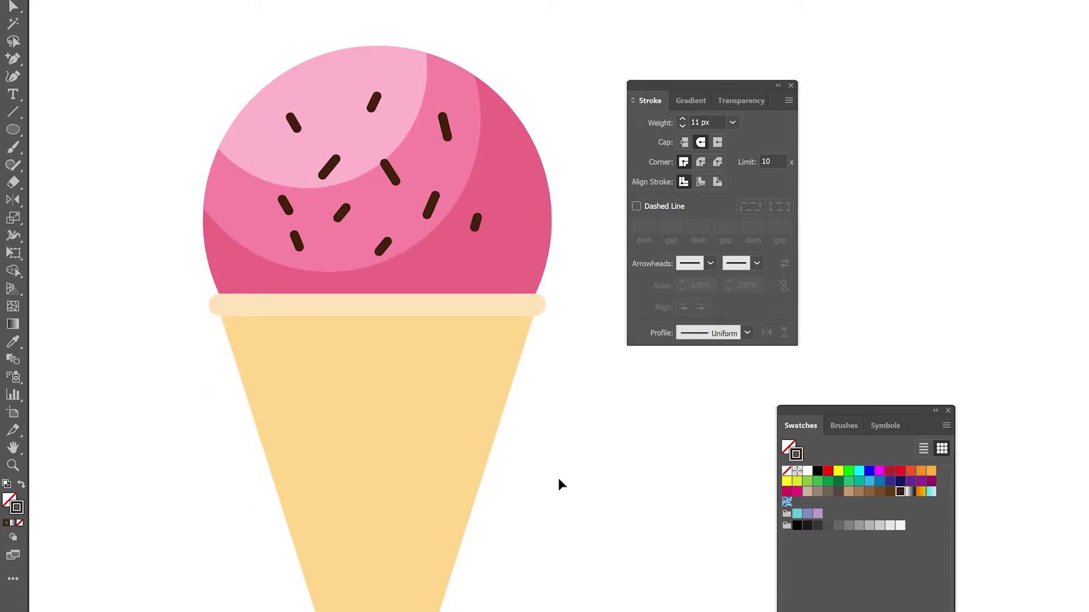
Step: Draw a wide rectangle across the cone top at the rim, filled solid brown with no outline
scroll(420, 397, down, 2)
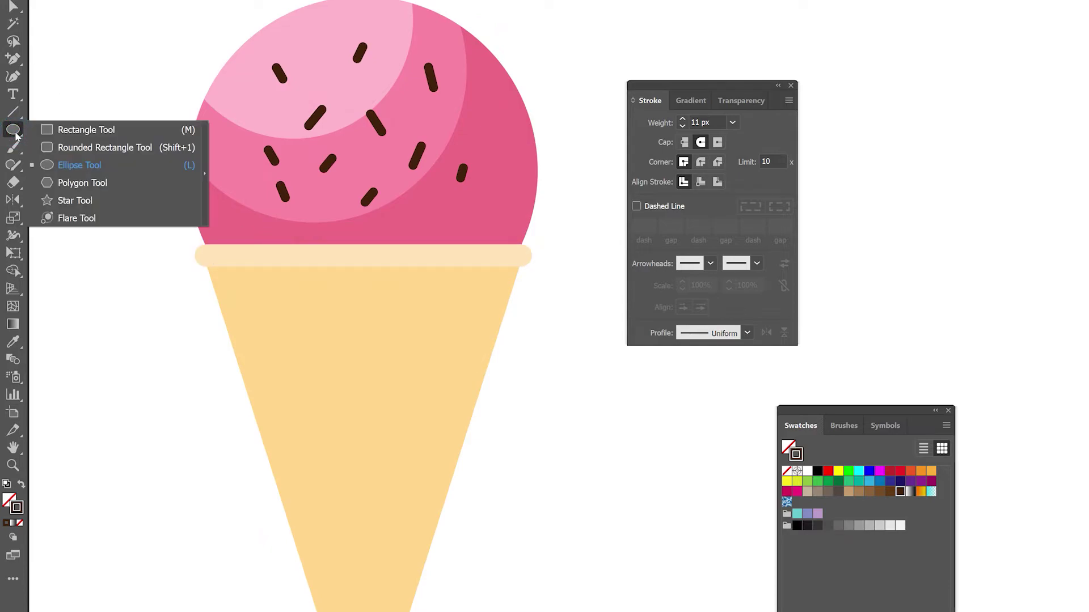
drag(15, 136, 56, 127)
mouse_move(119, 209)
mouse_down()
mouse_move(372, 208)
mouse_move(591, 278)
mouse_up()
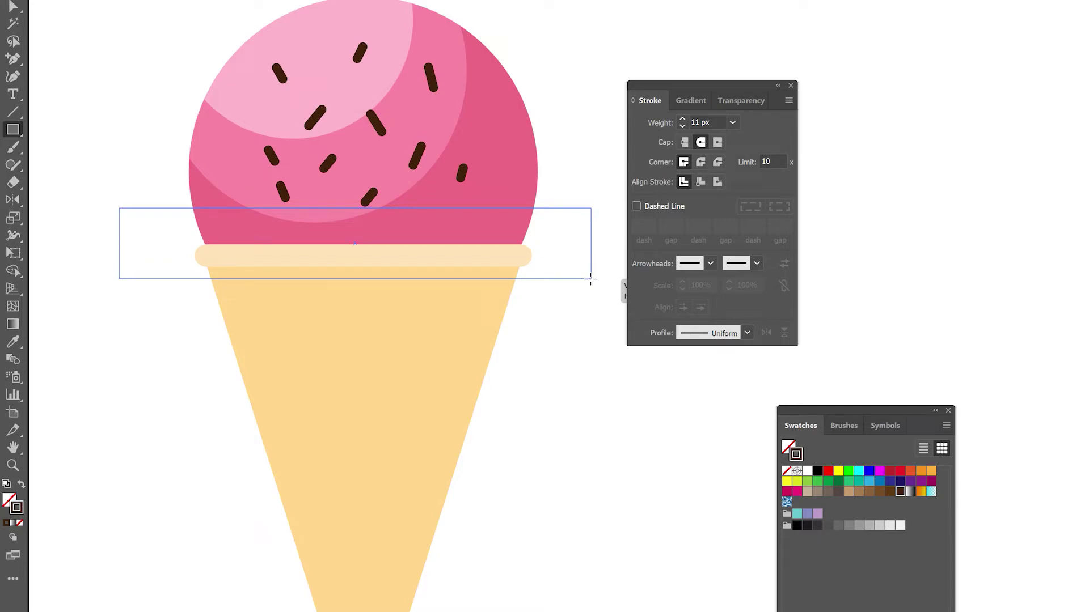
drag(590, 278, 589, 278)
drag(590, 278, 590, 277)
scroll(606, 299, down, 1)
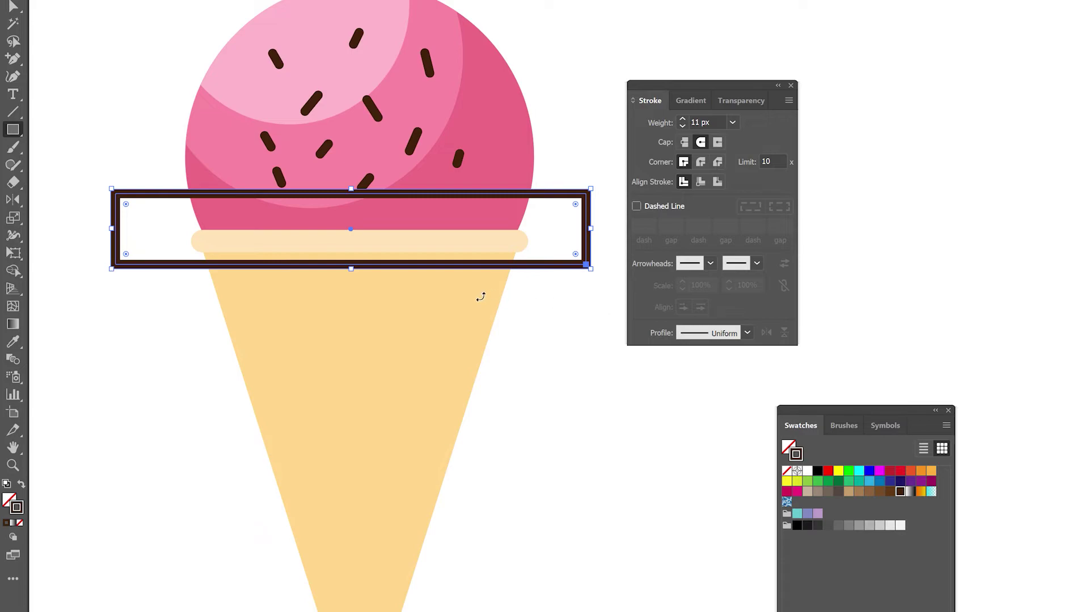
key(shift+x)
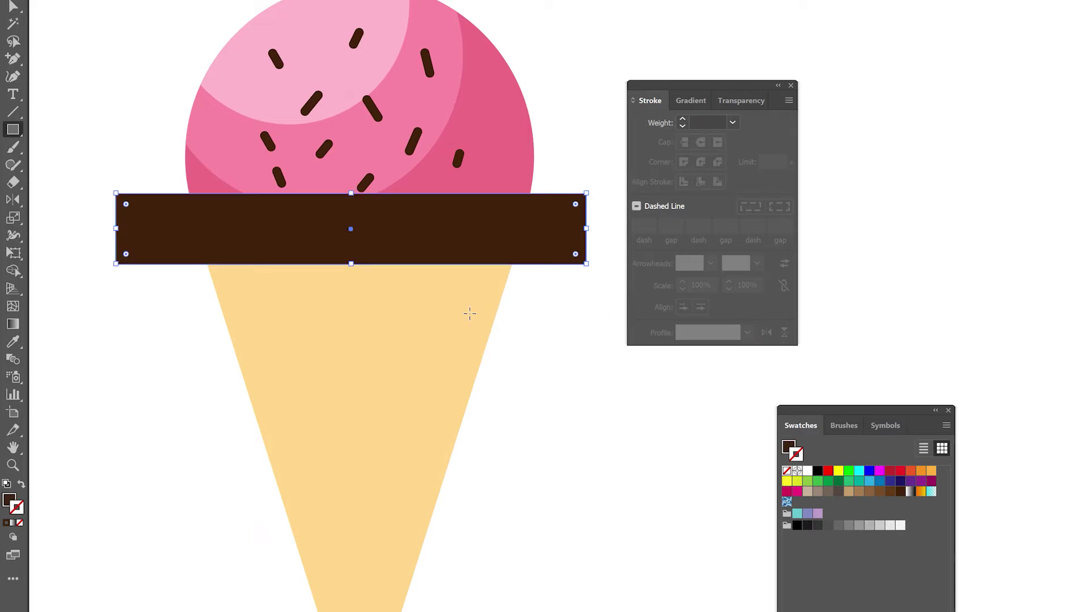
Step: Trim the band to the cone's top edge with Shape Builder
key(v)
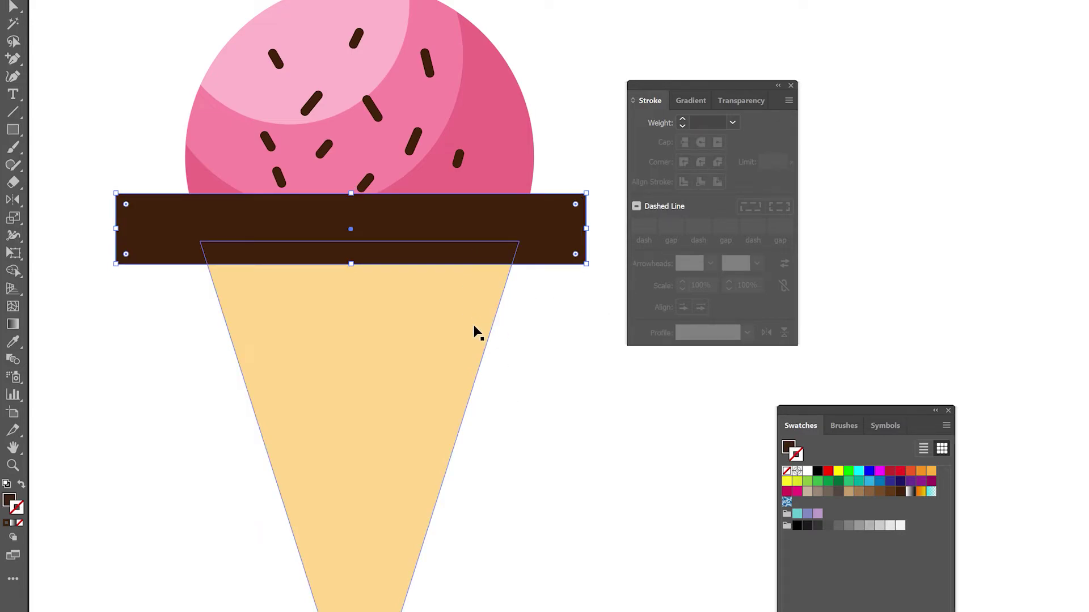
shift+click(465, 349)
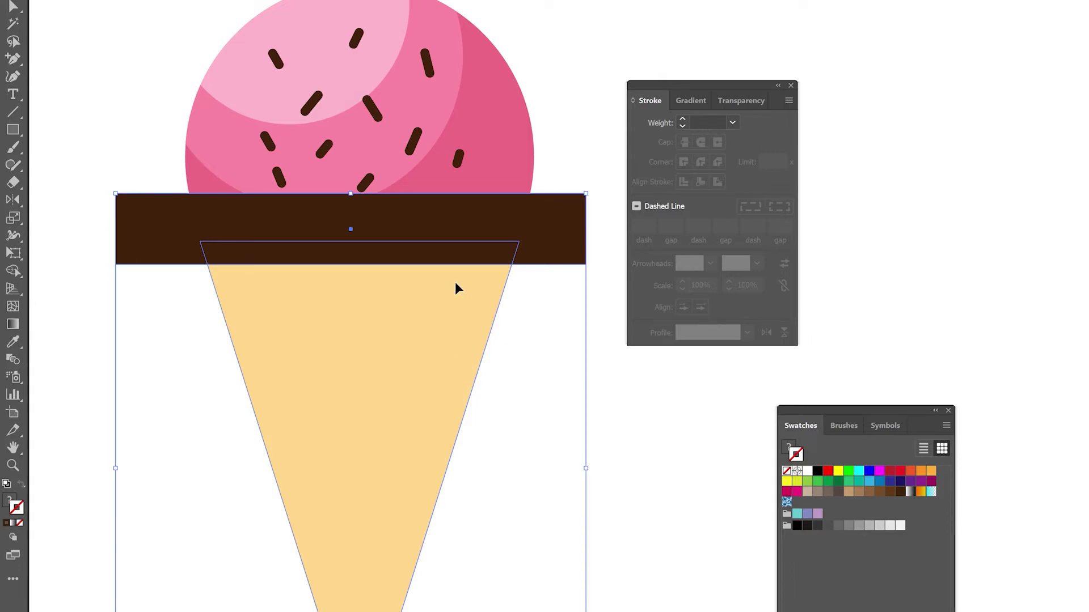
key(shift+m)
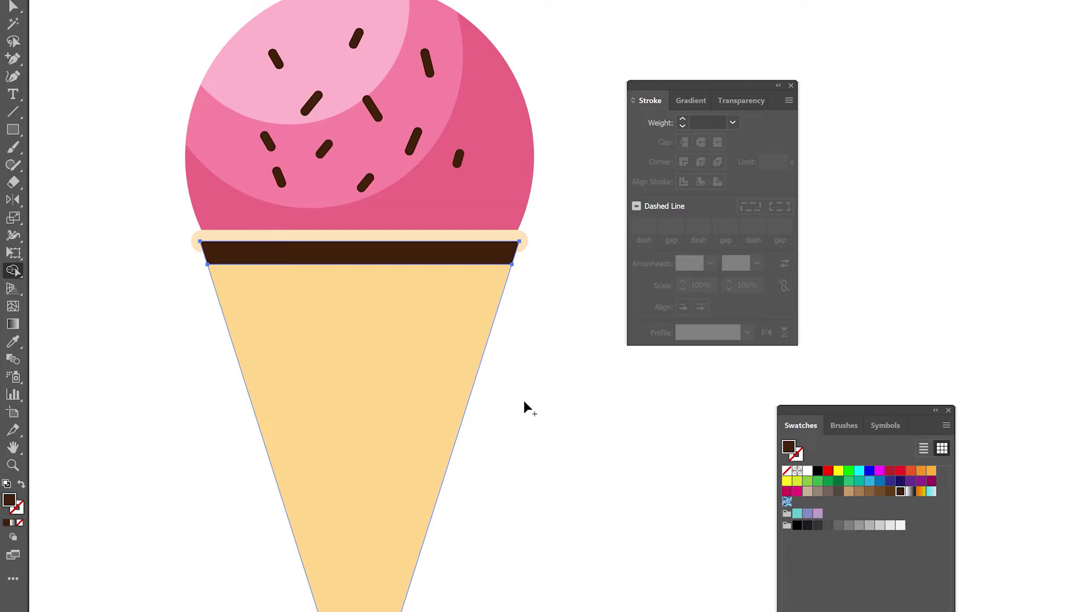
click(544, 339)
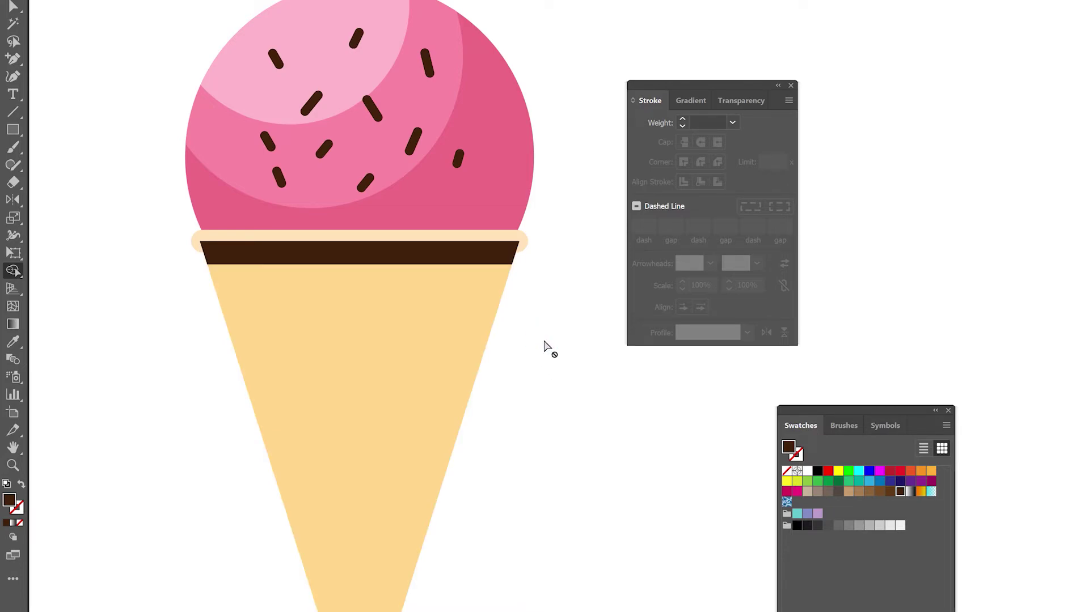
Step: Set the brown rim band's opacity to 15%
key(v)
click(499, 255)
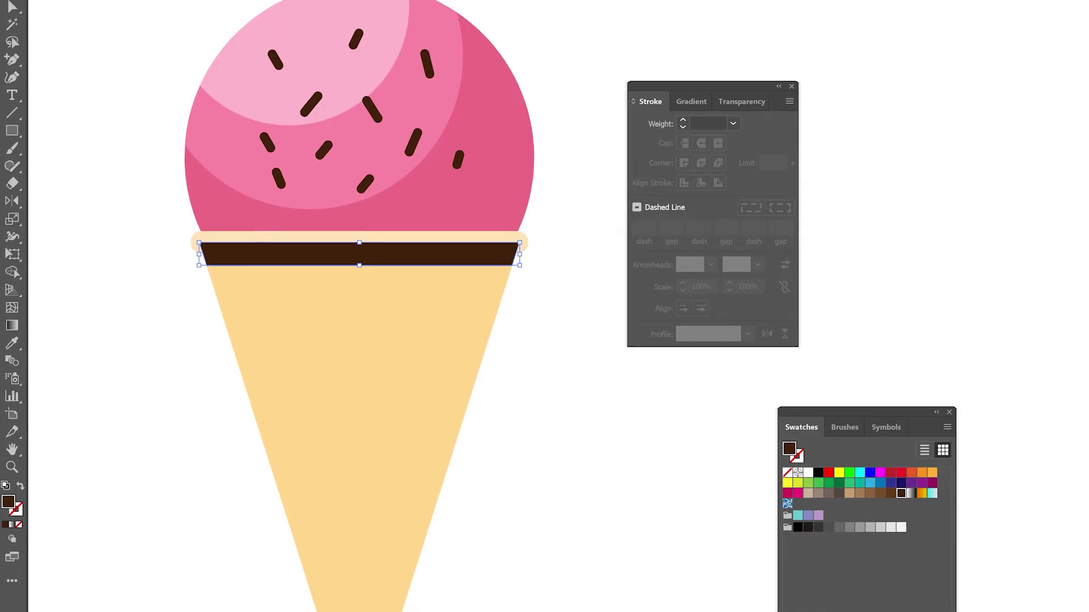
text(15)
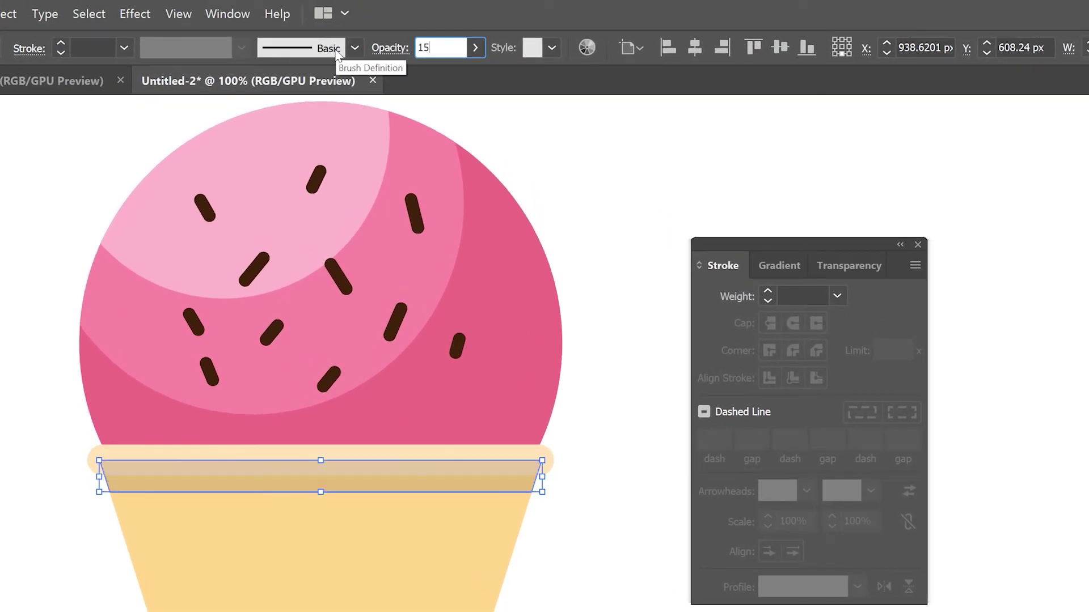
key(Return)
Step: Zoom in to inspect the shadow band under the rim, then deselect and zoom out
key(ctrl+plus)
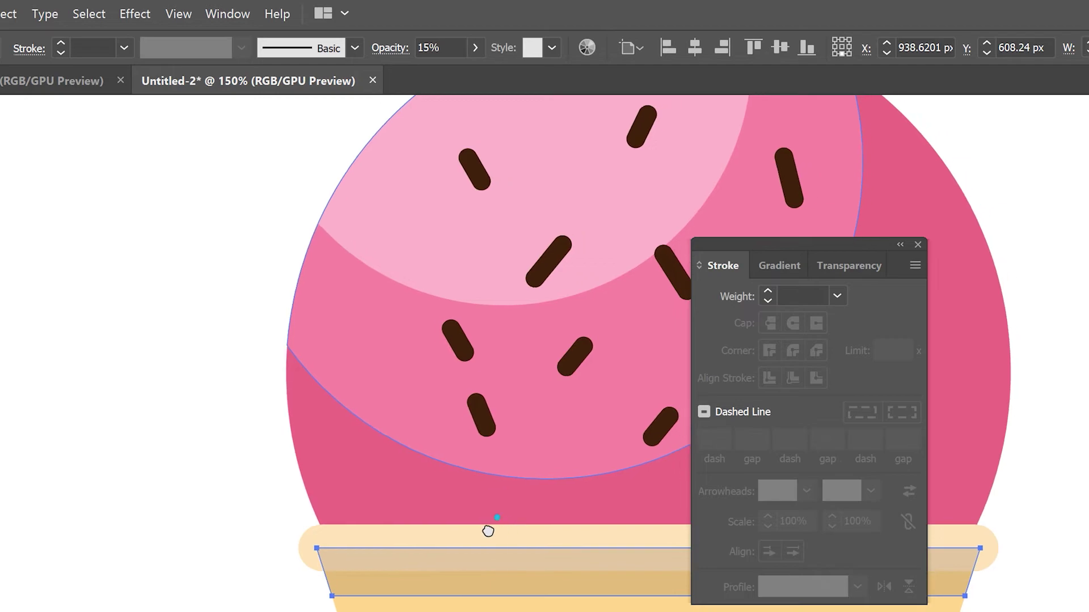
drag(706, 609, 340, 531)
click(623, 462)
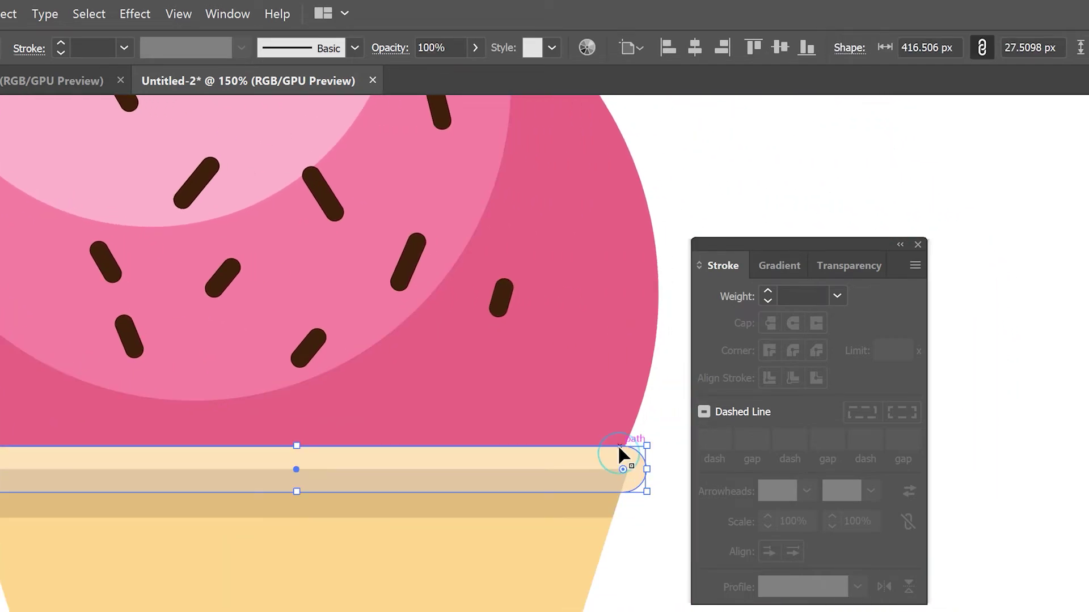
click(582, 515)
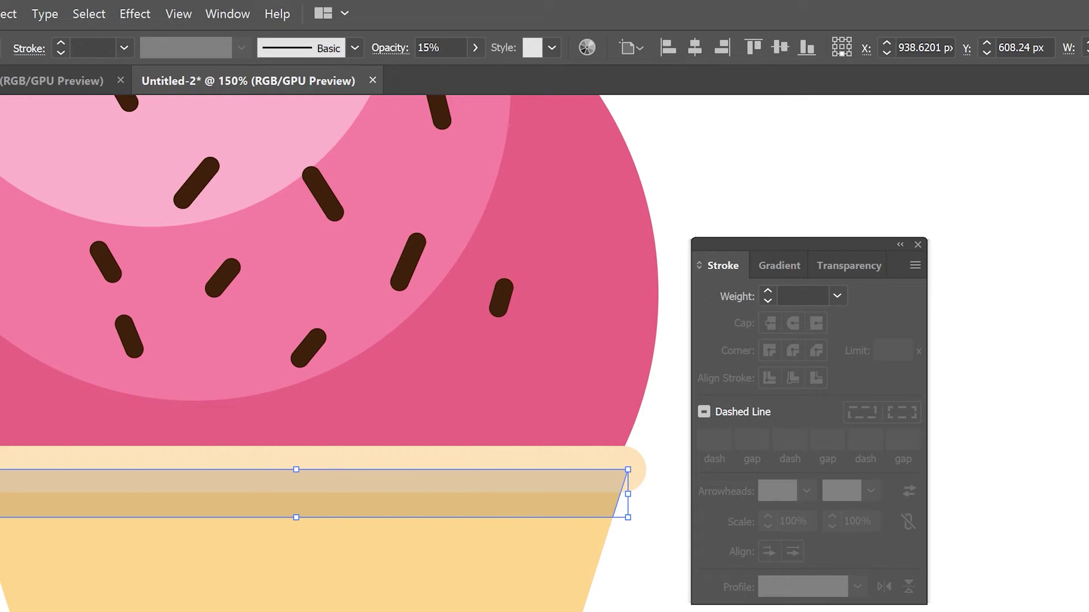
key(a)
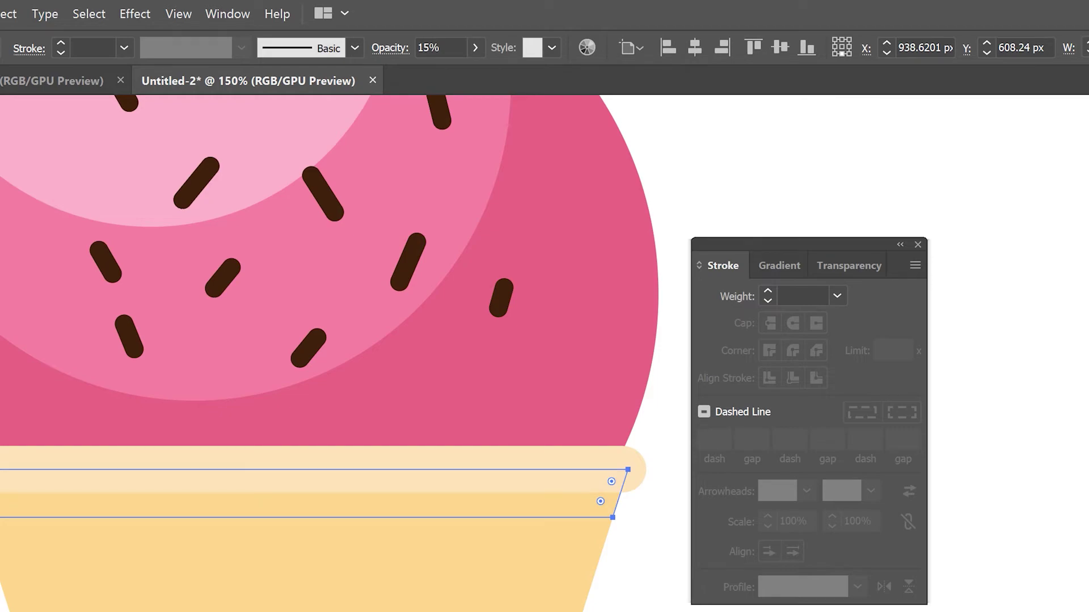
key(v)
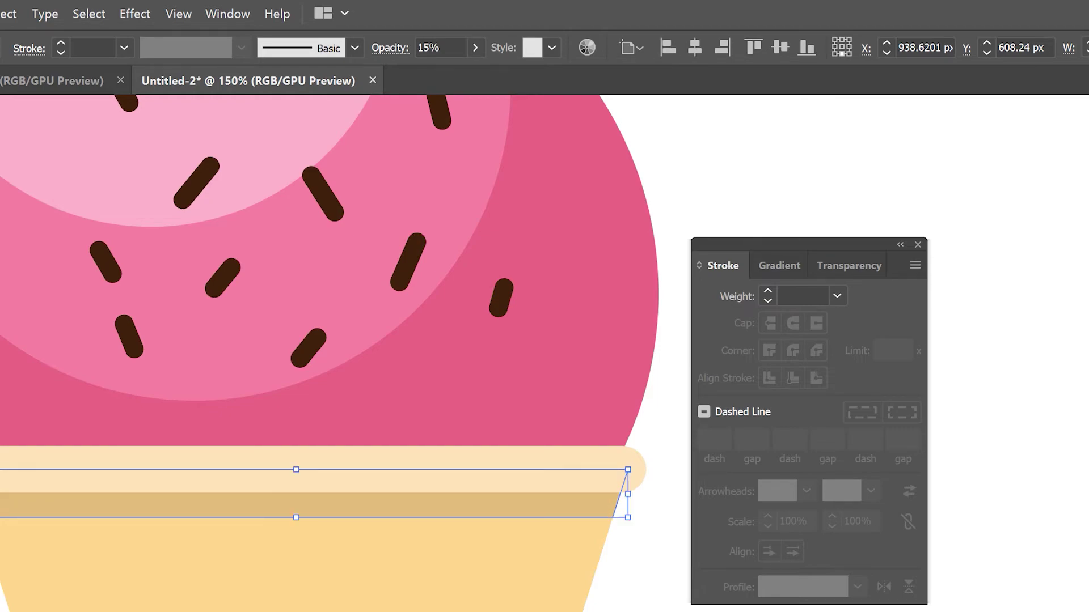
key(ctrl+shift+a)
key(ctrl+minus)
key(ctrl+minus)
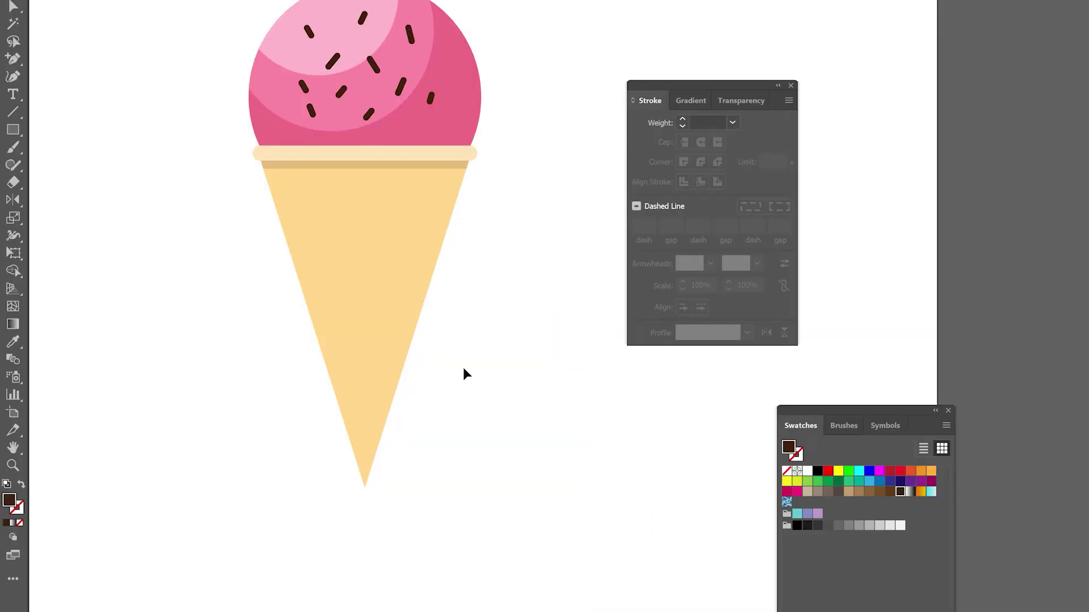
Step: Duplicate the cone, rotate the copy about 32 degrees, and angle it across the cone
click(372, 240)
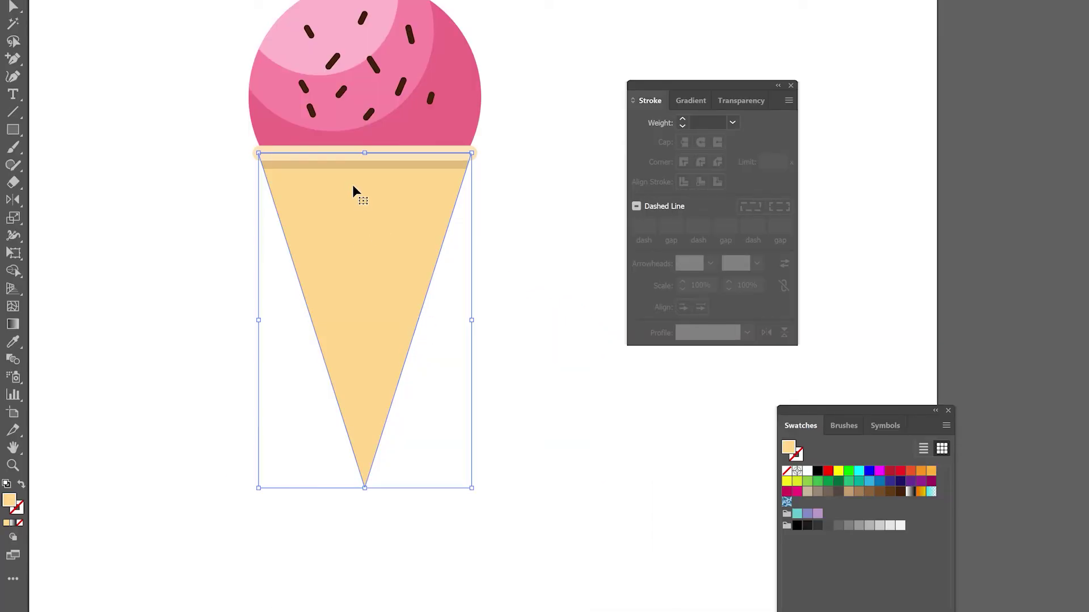
drag(384, 272, 456, 356)
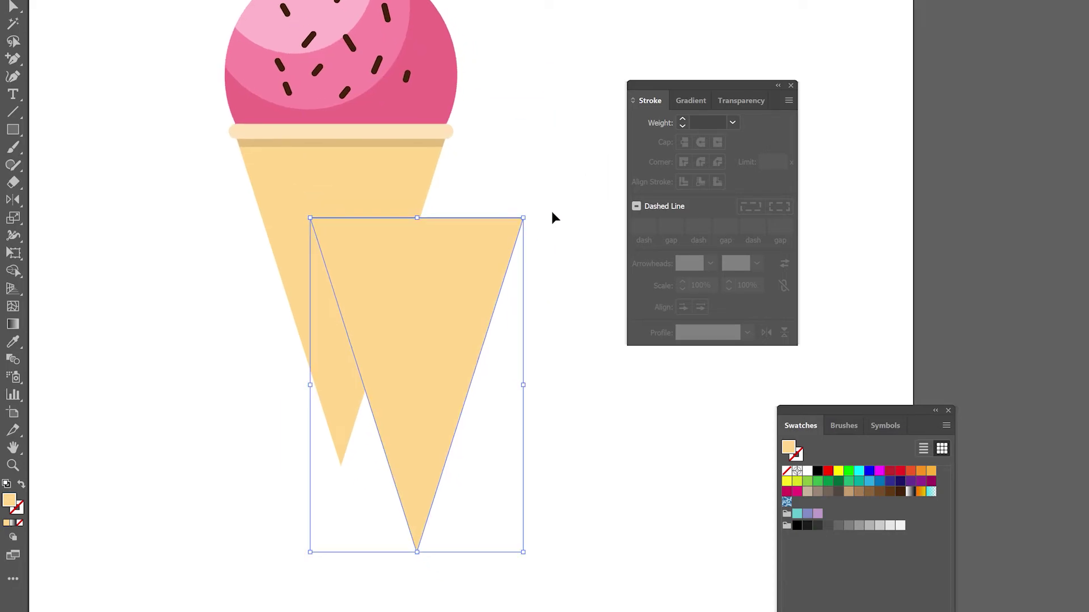
mouse_move(527, 214)
mouse_down()
mouse_move(585, 307)
mouse_move(592, 370)
mouse_up()
drag(521, 355, 452, 397)
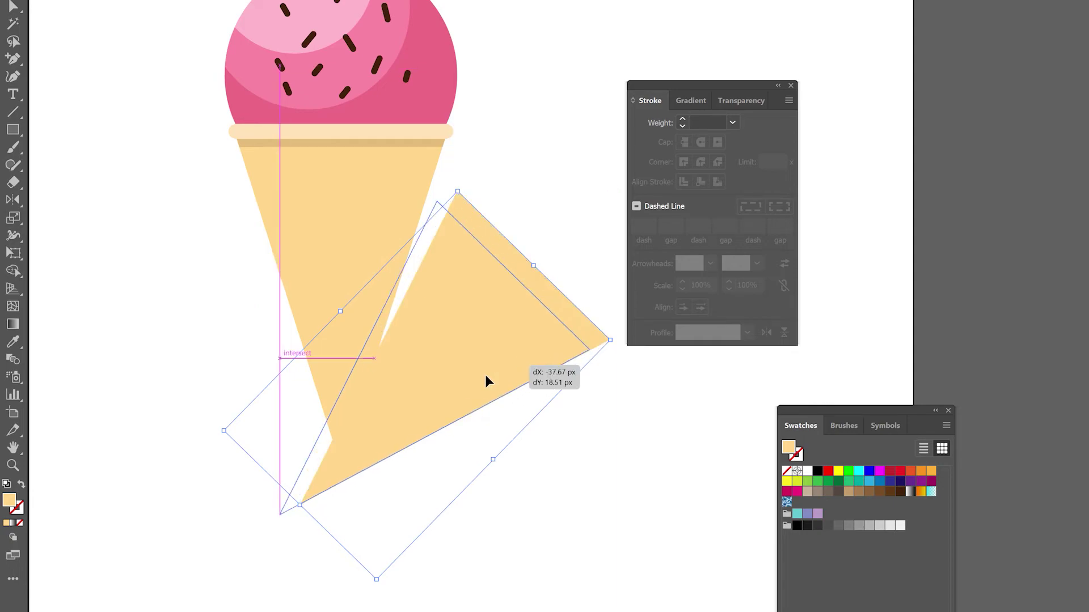
click(560, 481)
drag(593, 517, 341, 358)
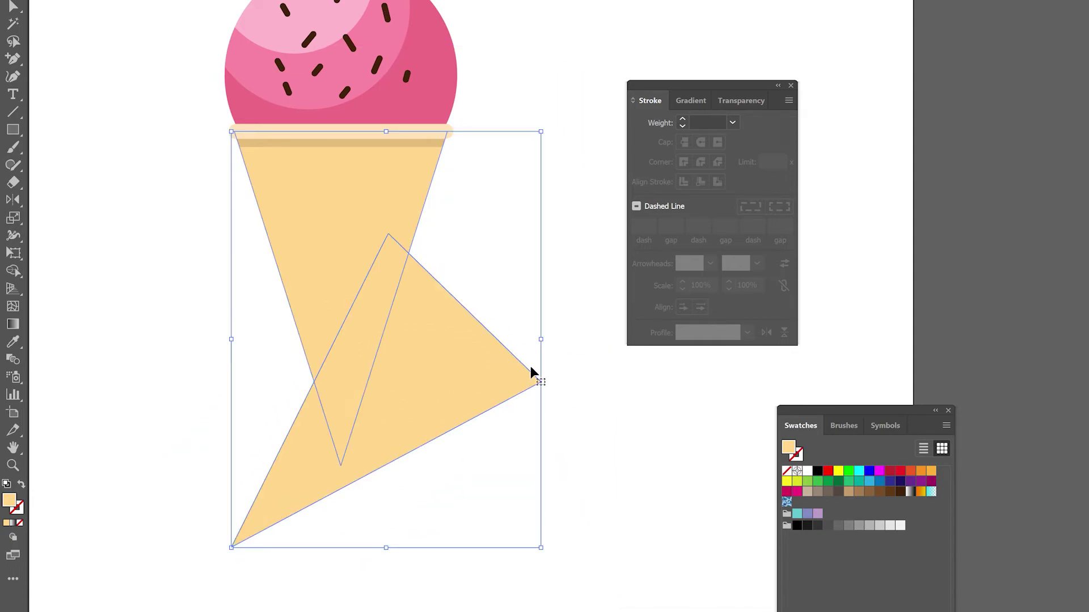
drag(467, 332, 493, 336)
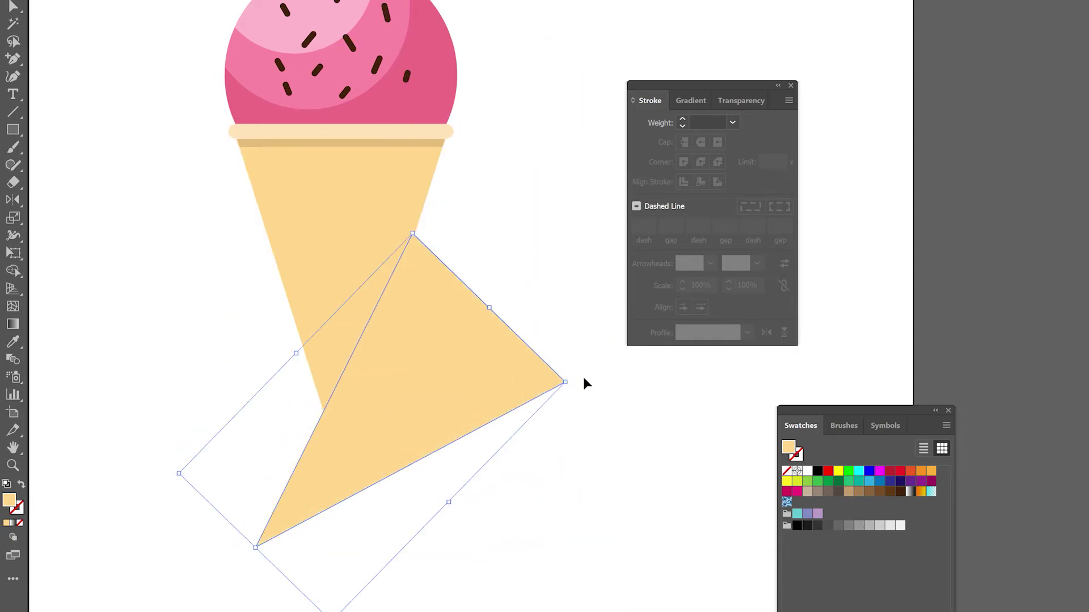
drag(567, 377, 572, 413)
Step: Nudge the triangle up the cone's side and remove its parts outside the cone with Shape Builder
mouse_move(589, 507)
mouse_down()
mouse_move(495, 440)
mouse_move(474, 366)
mouse_up()
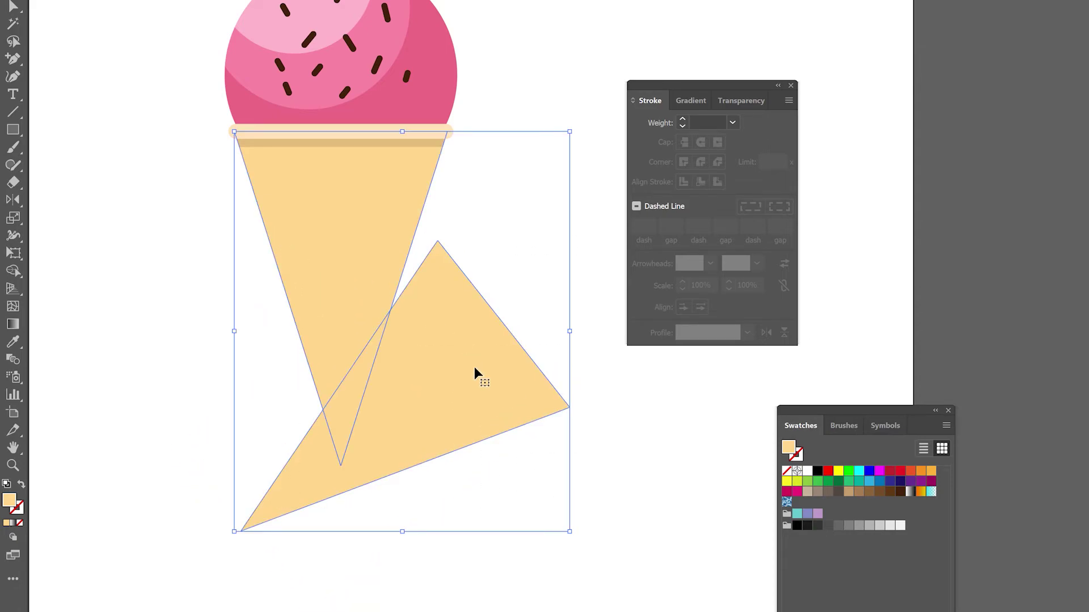
click(519, 284)
drag(463, 423, 463, 402)
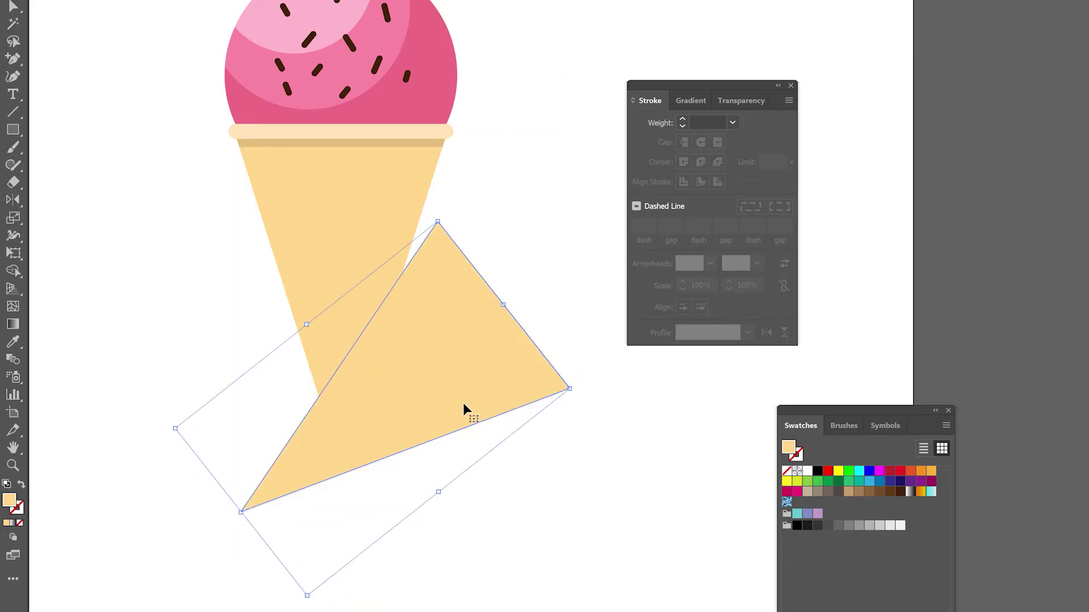
drag(578, 518, 457, 444)
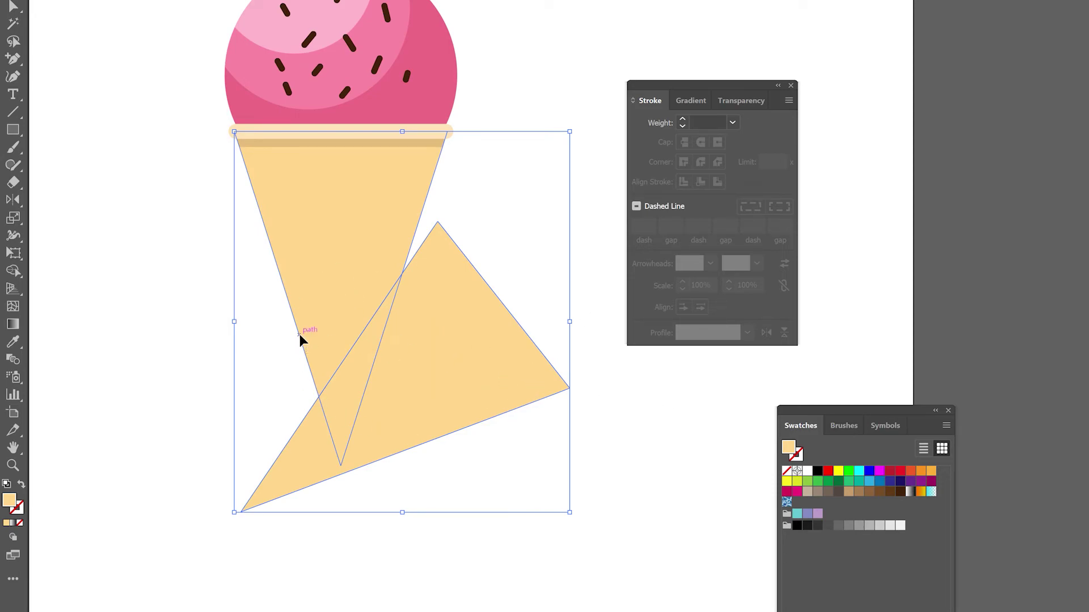
key(shift+m)
drag(296, 350, 499, 382)
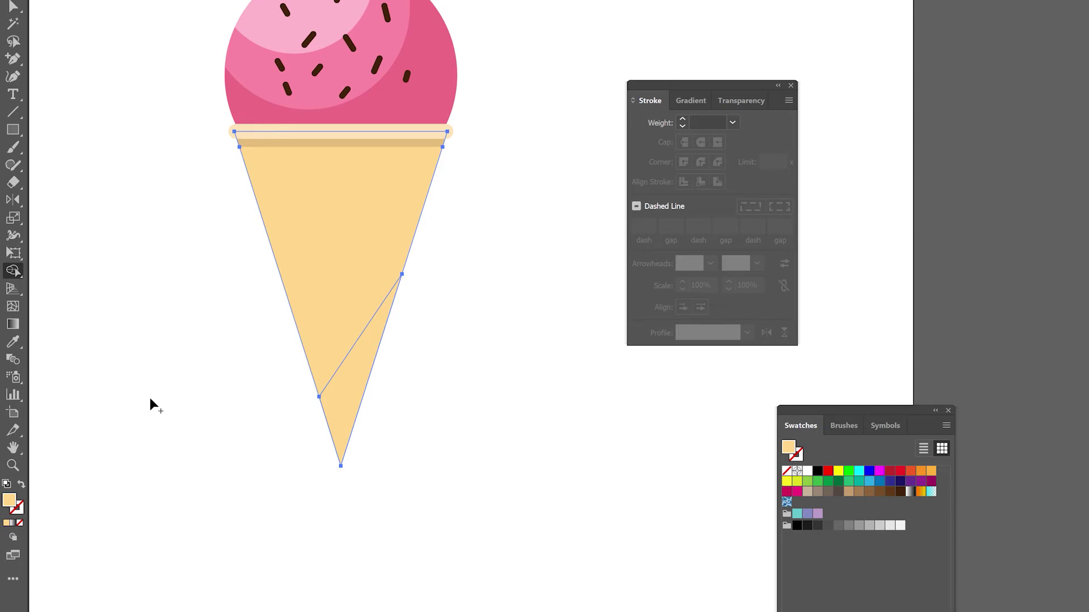
Step: Give the inner triangle the band's darker tan colour
key(v)
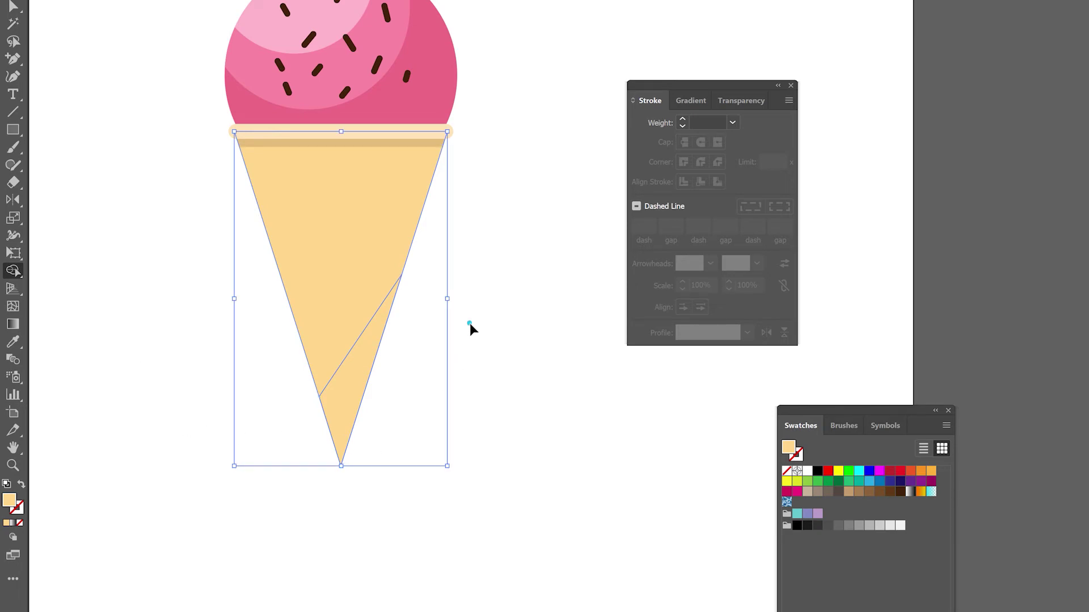
click(470, 323)
click(363, 385)
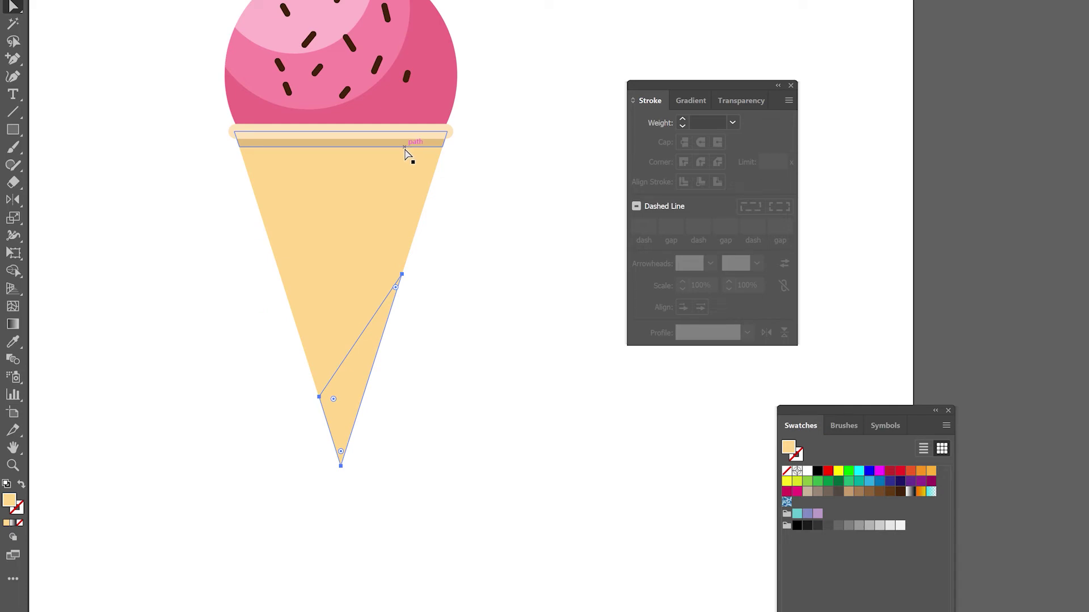
key(i)
click(406, 142)
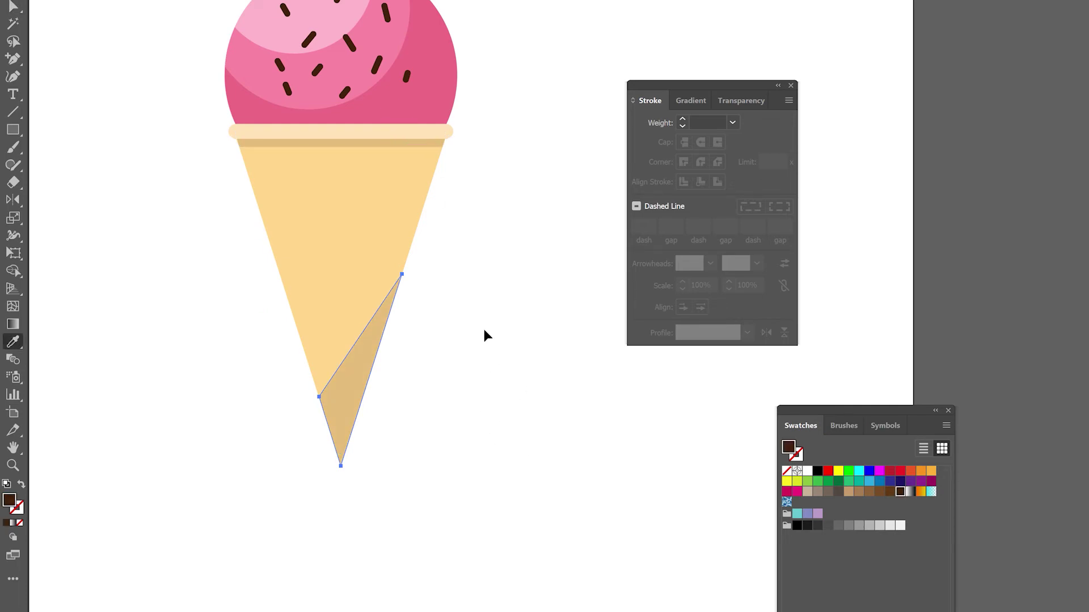
key(ctrl+shift+a)
Step: Draw a tall rounded-rectangle drip across the rim in the scoop's pink
drag(469, 182, 408, 300)
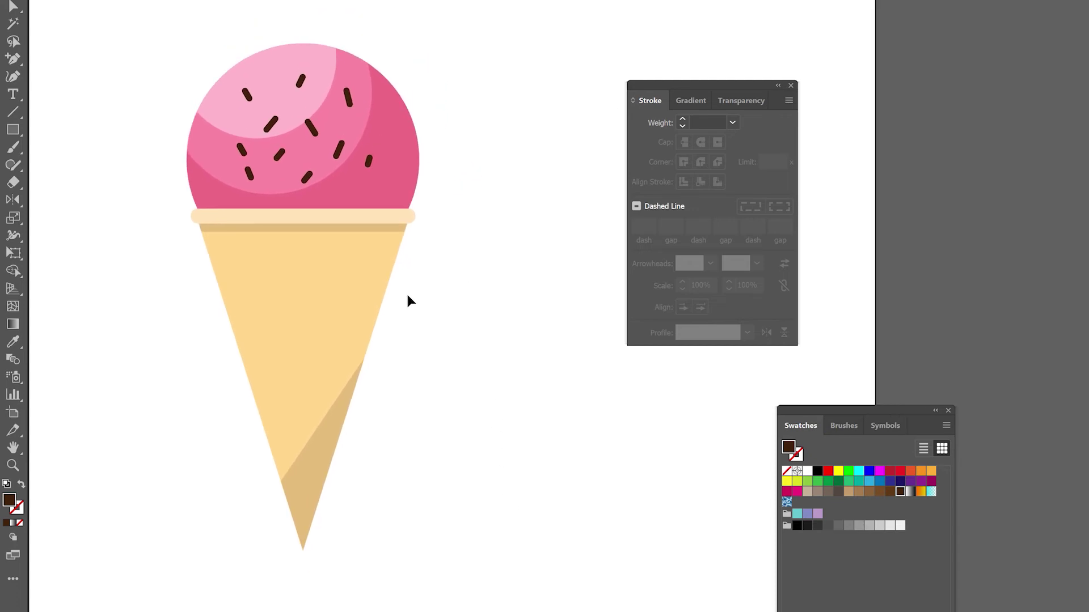
key(ctrl+equal)
mouse_move(112, 100)
mouse_down()
mouse_move(430, 235)
mouse_move(432, 282)
mouse_up()
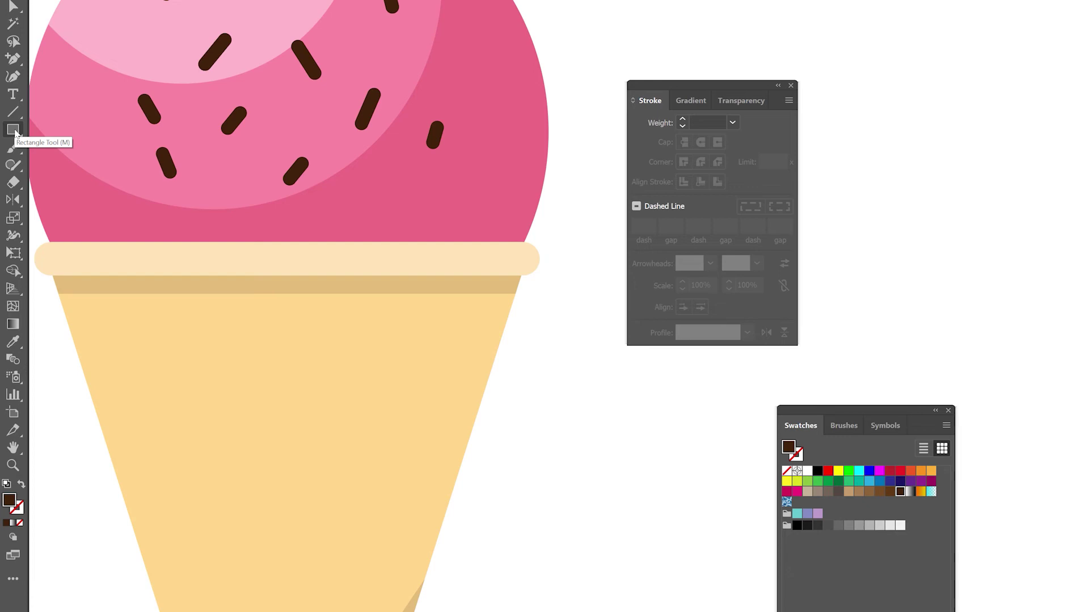
drag(16, 133, 71, 148)
mouse_move(383, 252)
mouse_down()
mouse_move(424, 198)
mouse_move(432, 271)
mouse_up()
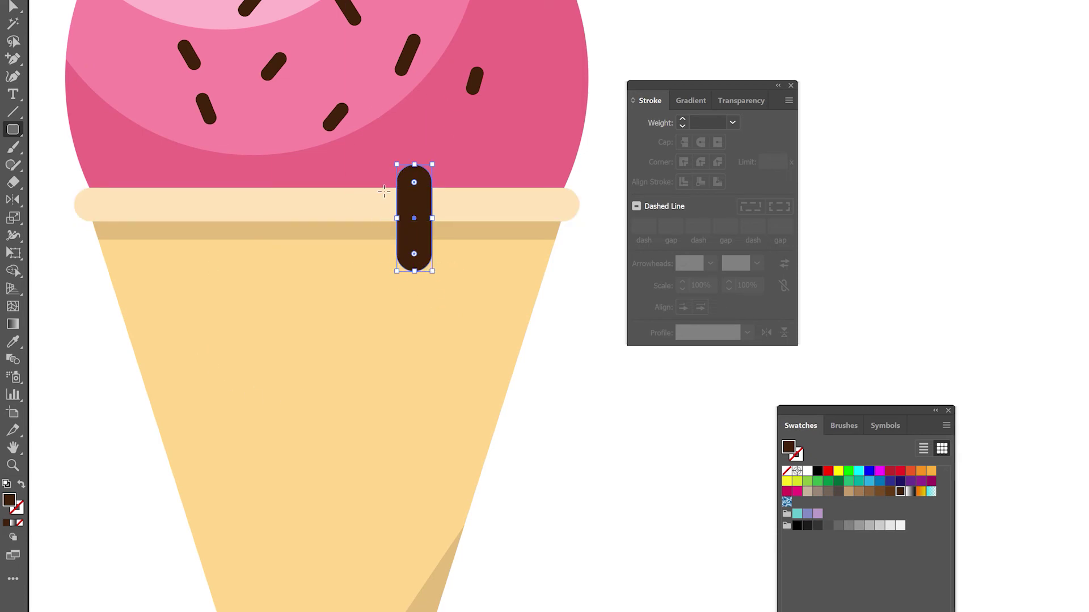
key(i)
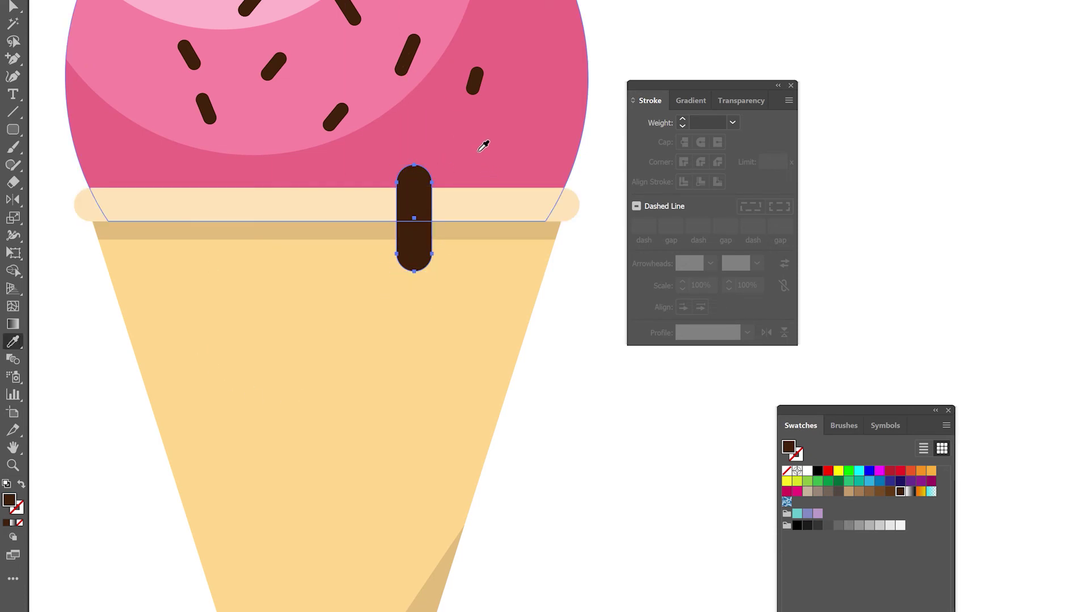
click(483, 146)
Step: Add a small pink circular drop on the rim's left, then select the whole ice cream
key(v)
click(601, 380)
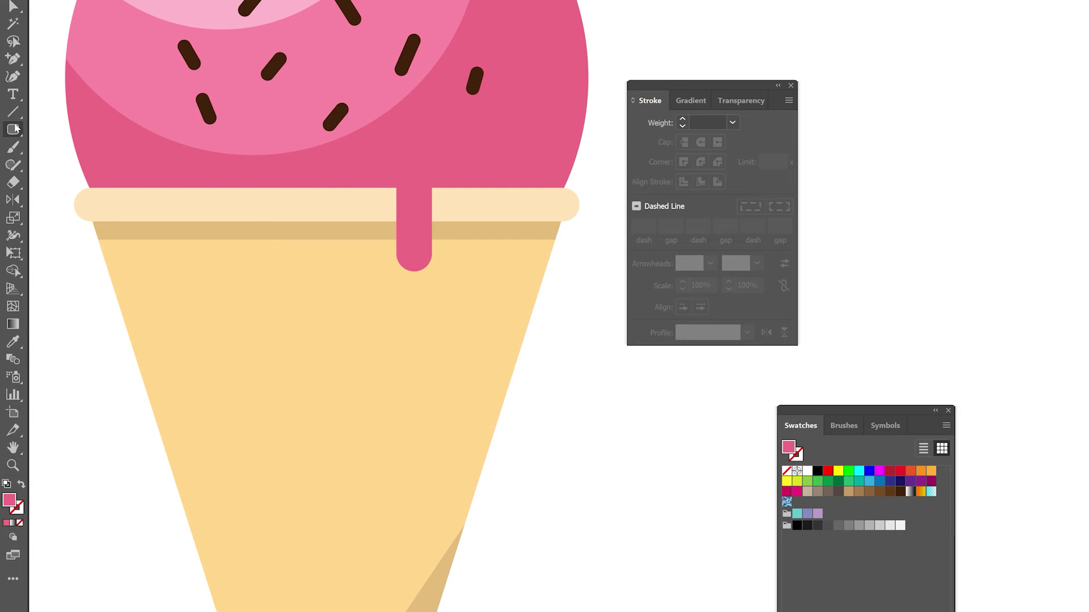
drag(16, 129, 232, 163)
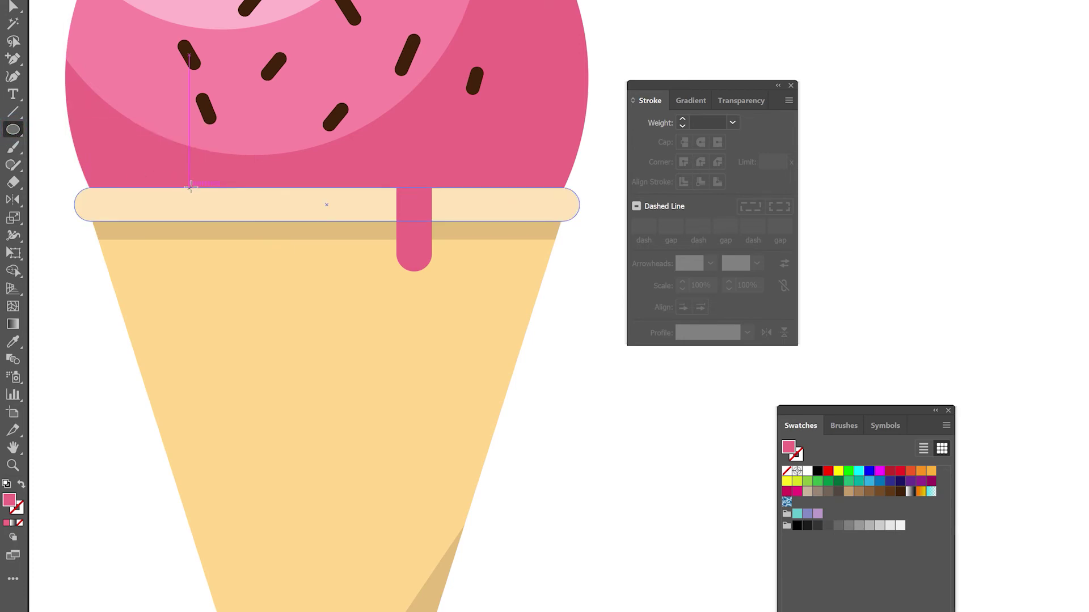
mouse_move(191, 187)
mouse_down()
mouse_move(216, 218)
mouse_move(205, 210)
mouse_up()
key(v)
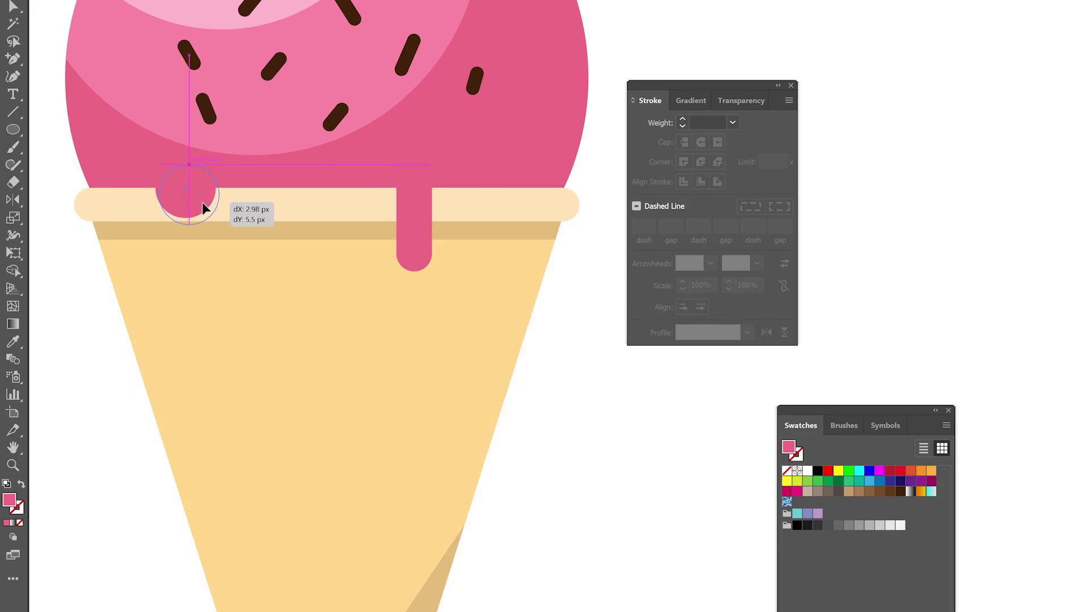
key(ctrl+minus)
drag(519, 385, 426, 362)
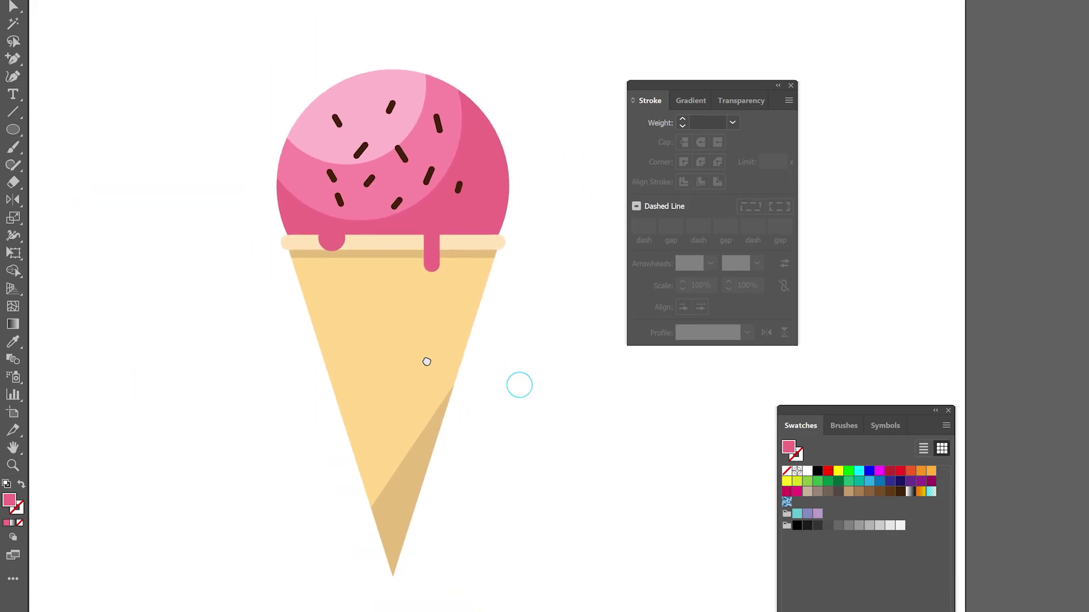
key(ctrl+minus)
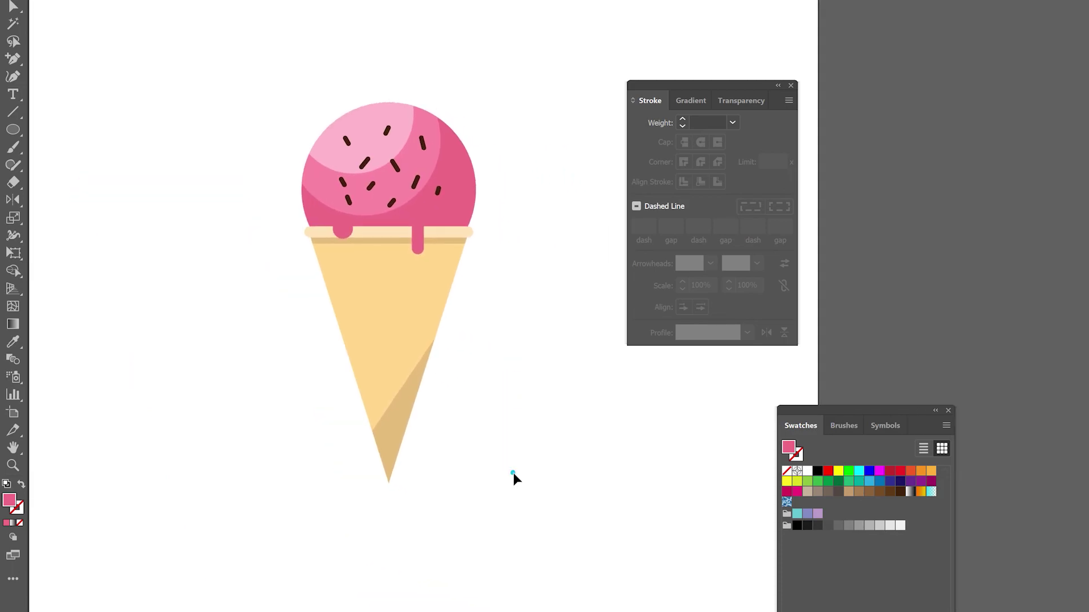
drag(513, 475, 250, 126)
Step: Group all the ice cream parts together
right_click(371, 161)
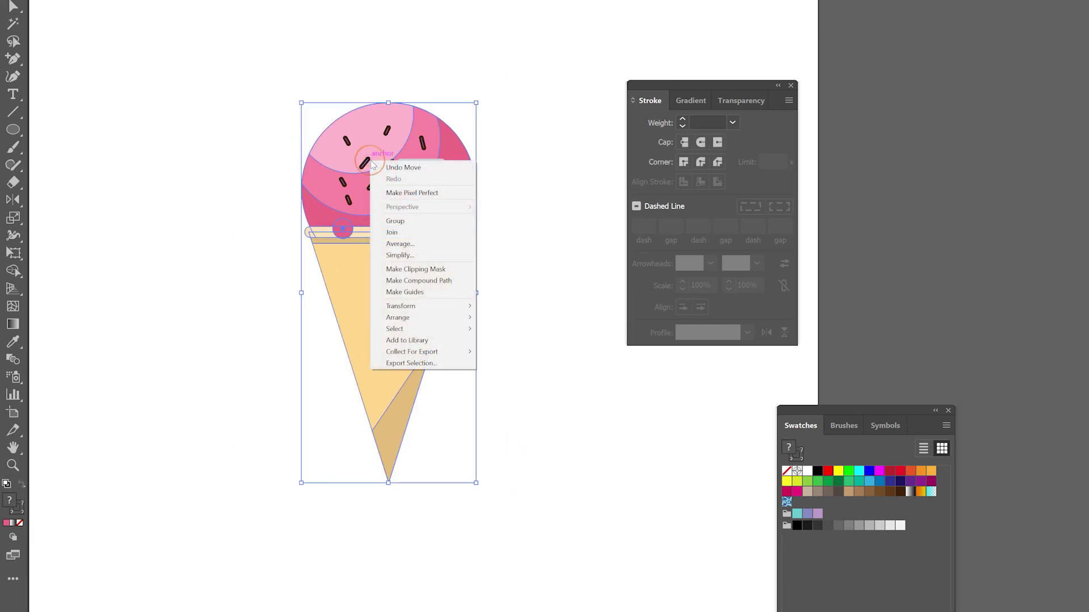
click(425, 220)
click(531, 229)
key(ctrl+minus)
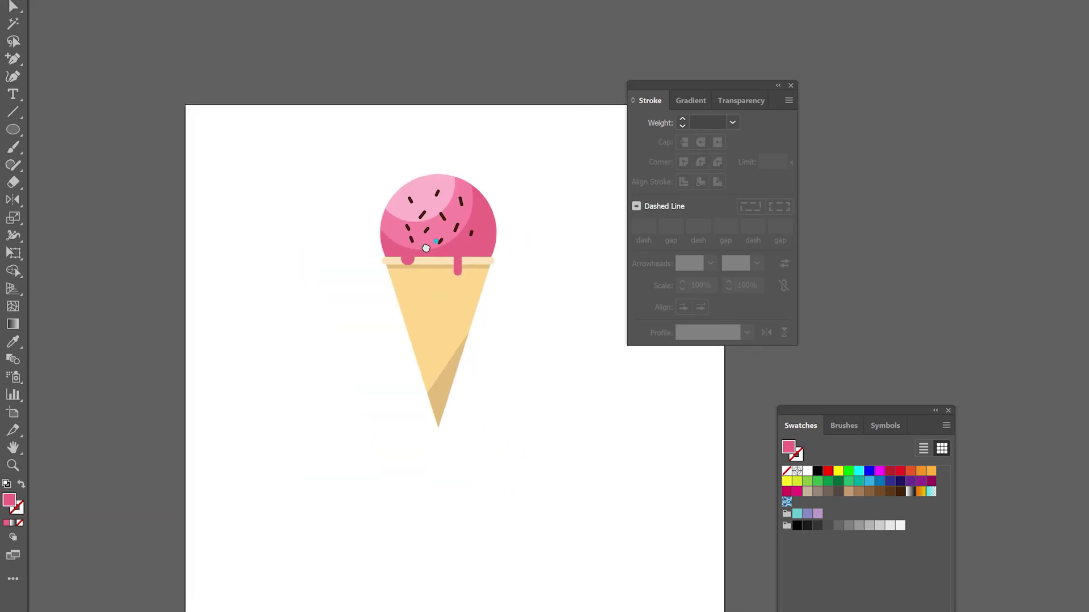
Step: Centre the group horizontally and vertically on the artboard, then scale it up proportionally
key(ctrl+a)
key(f)
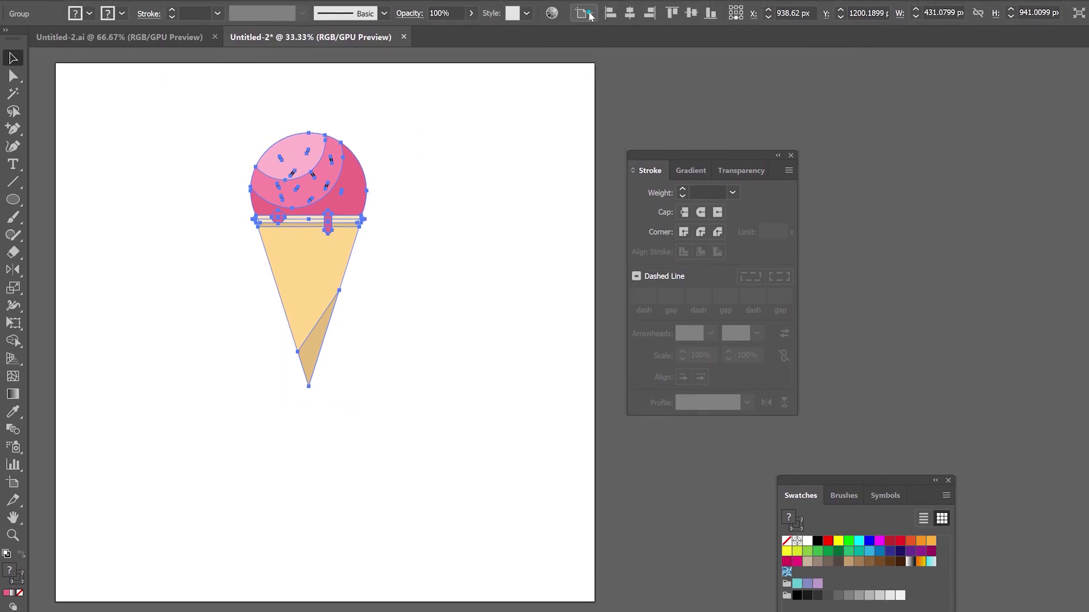
click(584, 13)
click(610, 65)
click(629, 14)
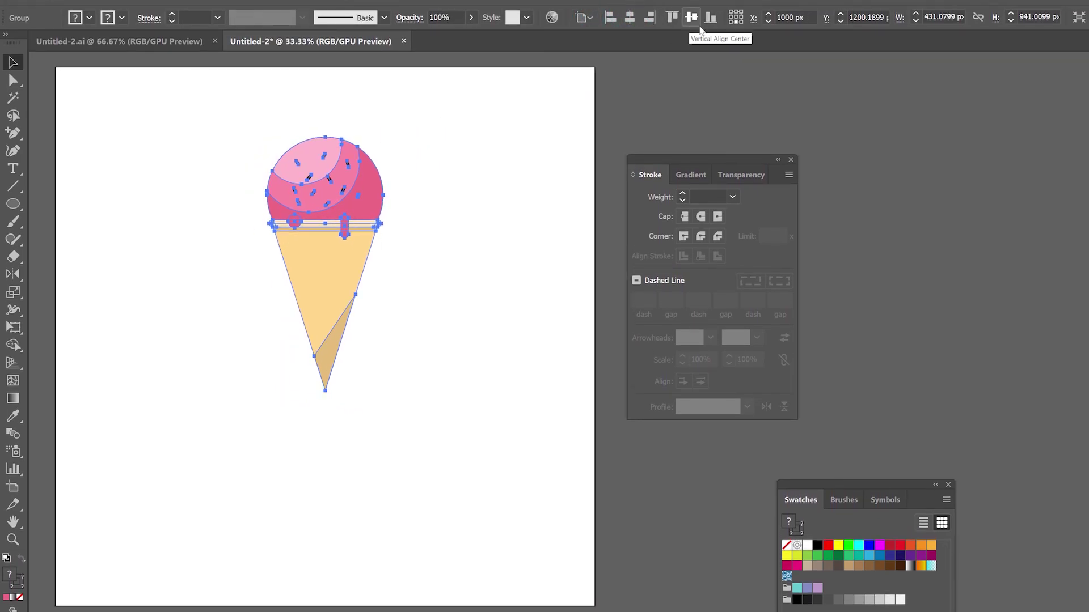
click(693, 17)
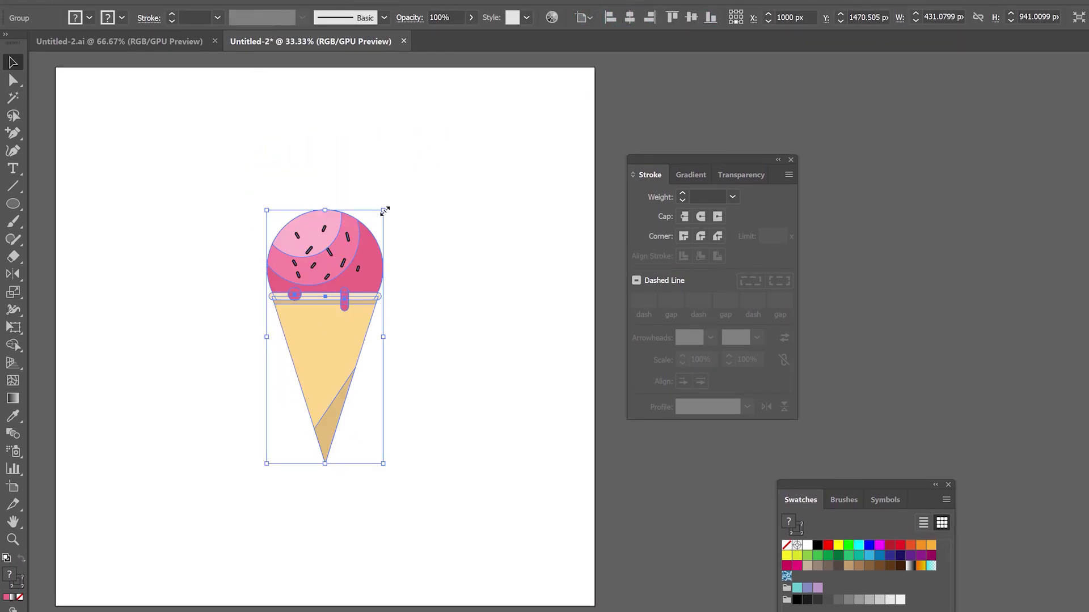
drag(385, 211, 460, 135)
Step: Deselect the enlarged ice cream and fit the artboard in the view
click(525, 172)
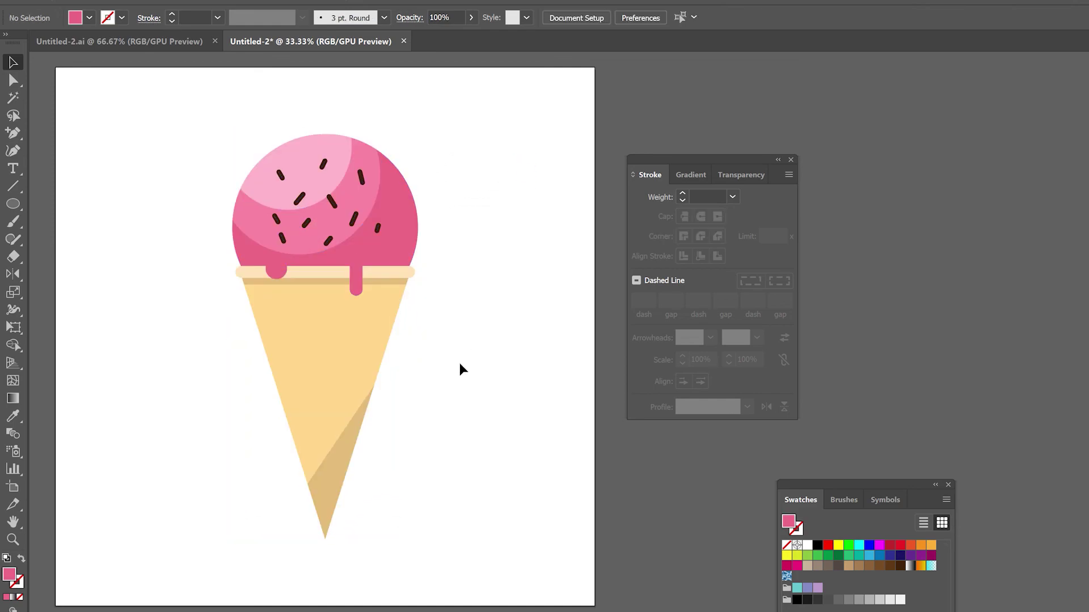
key(ctrl+0)
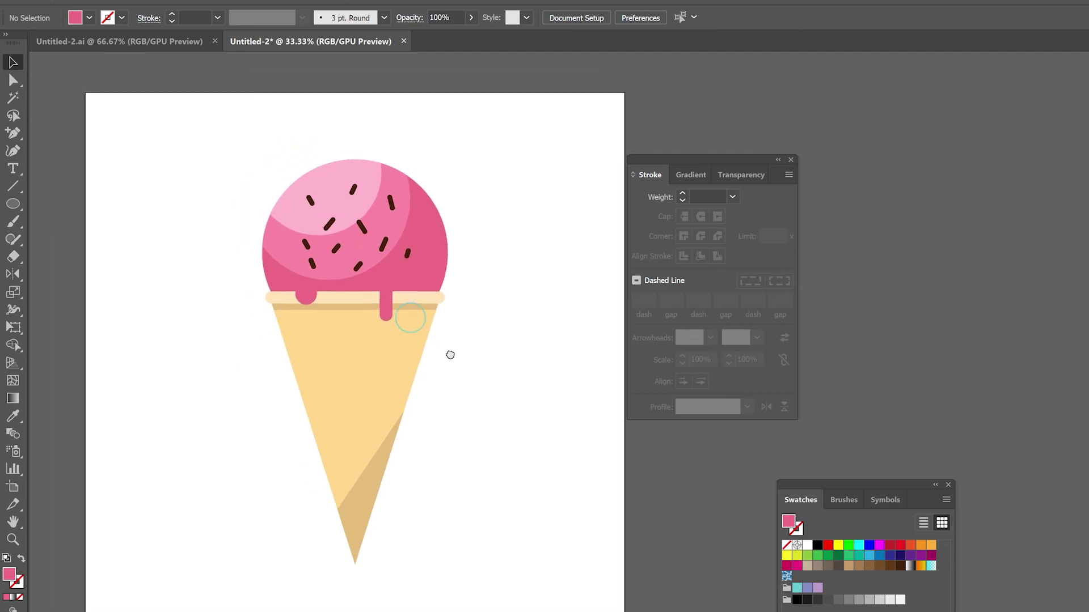